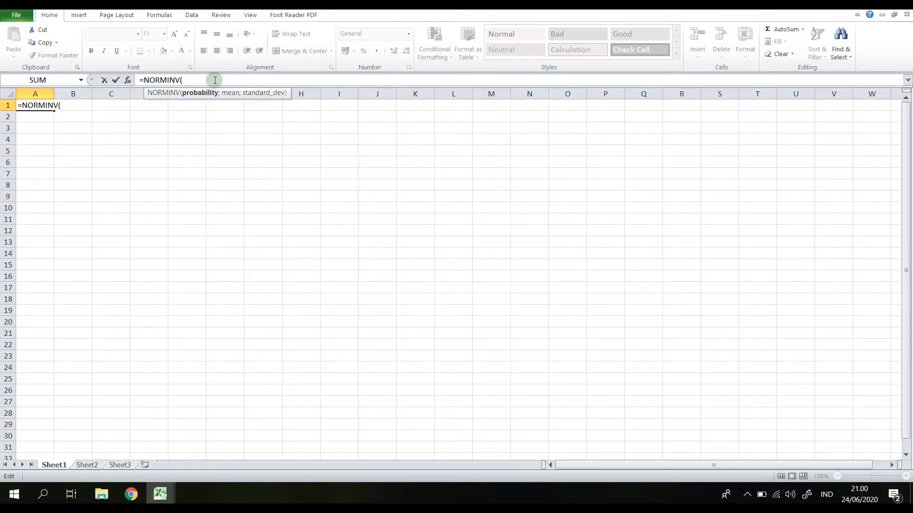
Complete the NORMINV formula in A1 with RAND() as the probability, a mean of 50 and a standard deviation of 15.
{"action": "type", "text": "rand"}
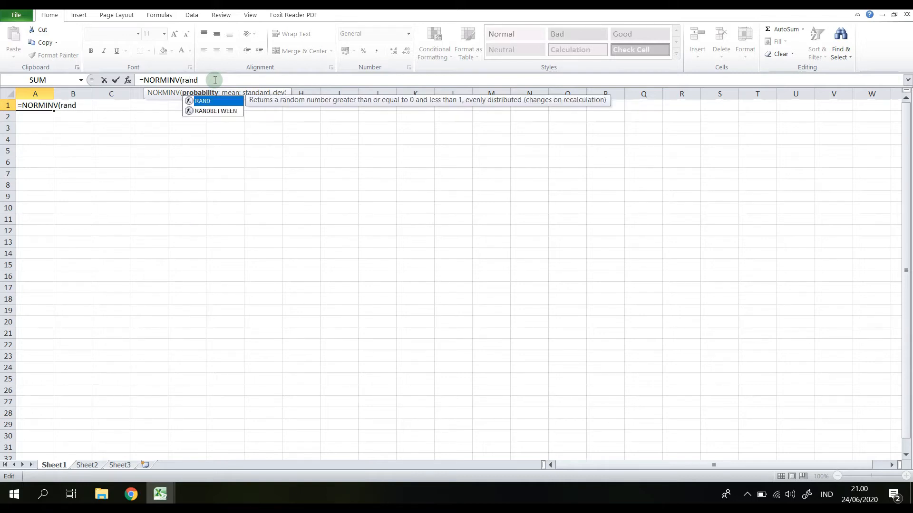
{"action": "double_click", "coordinate": [209, 100]}
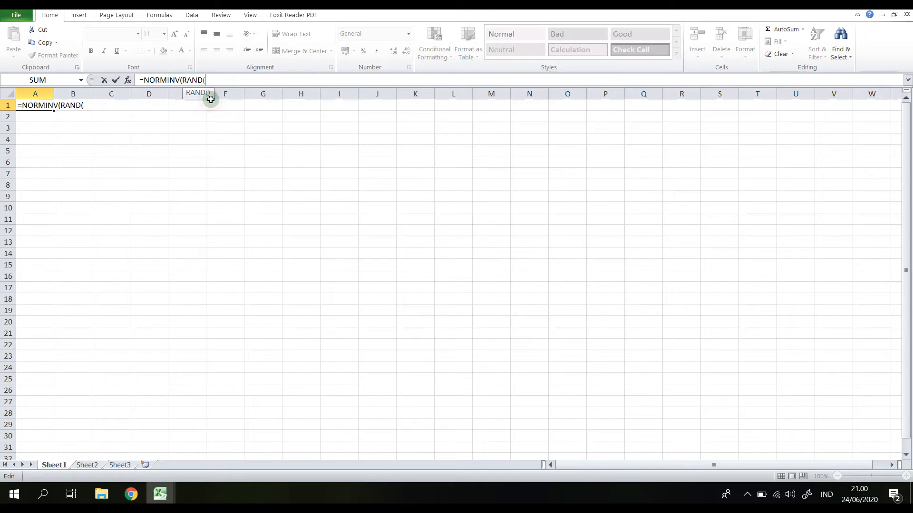
{"action": "type", "text": ");"}
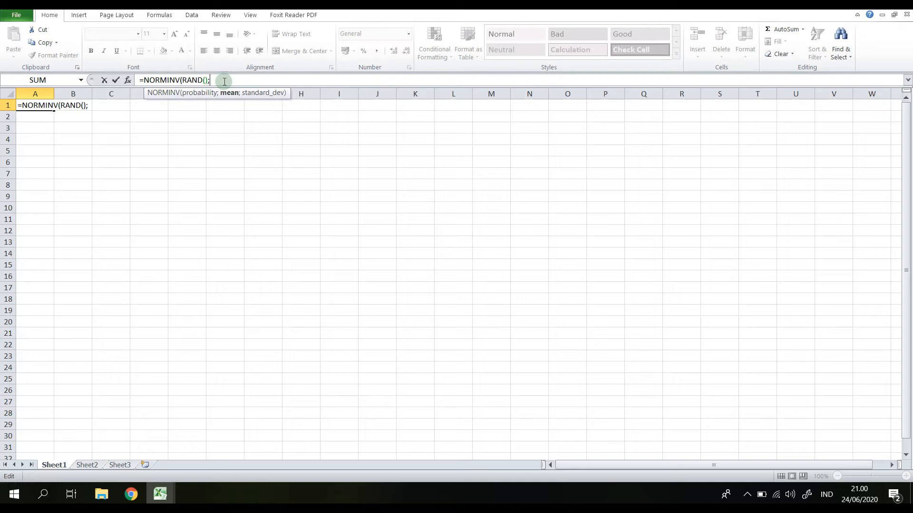
{"action": "type", "text": "50;"}
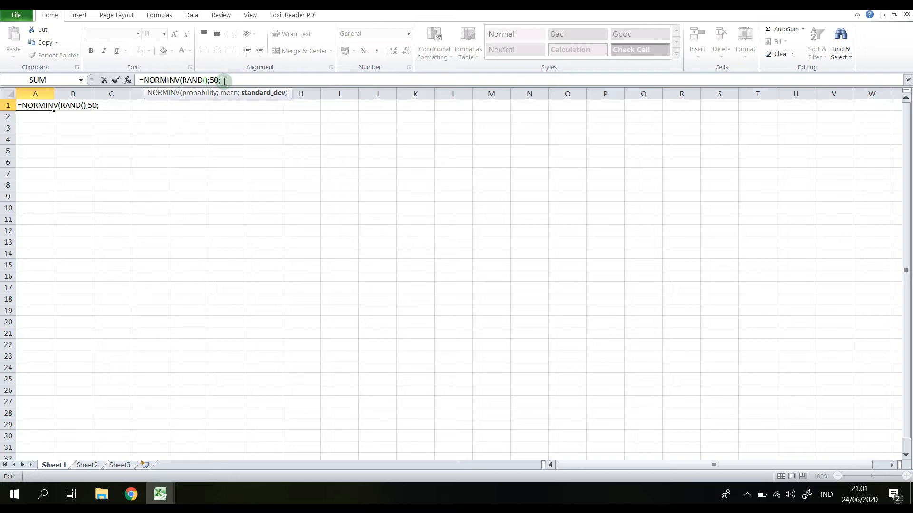
{"action": "type", "text": "15)"}
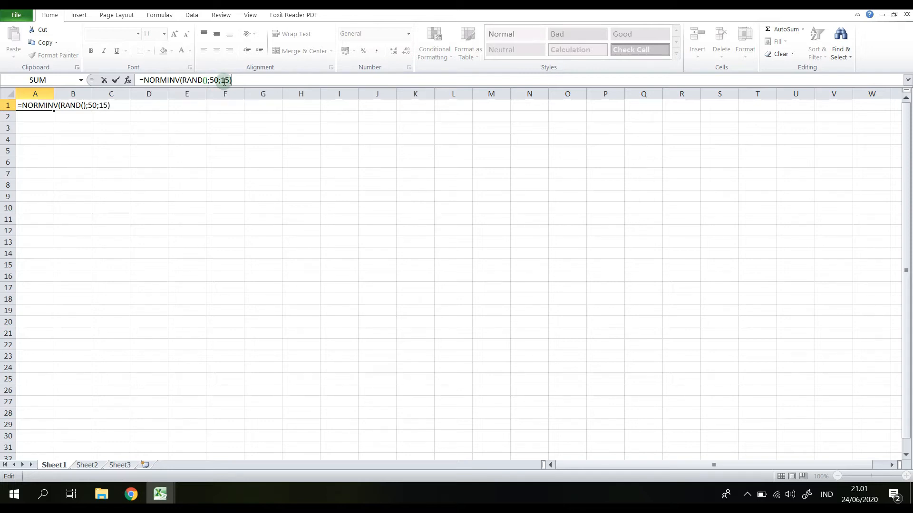
{"action": "key", "text": "Return"}
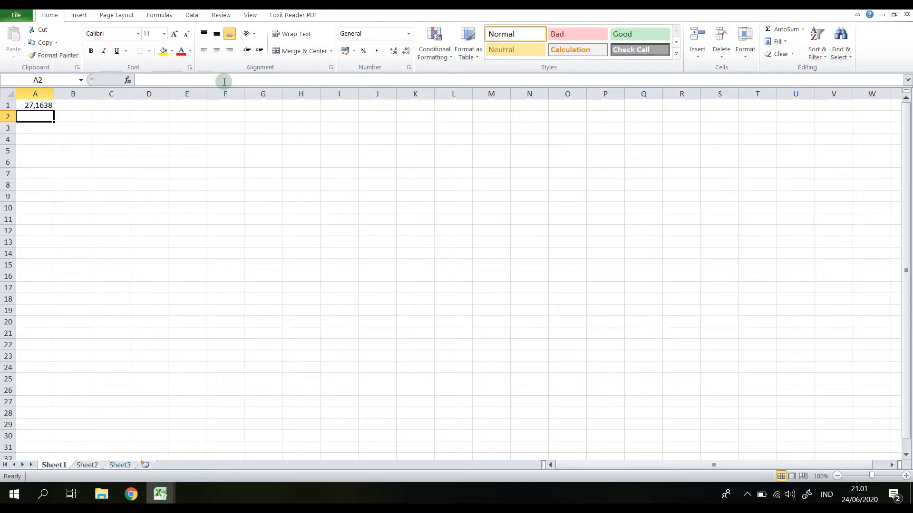
Wrap the NORMINV formula in A1 in a ROUND function with 0 digits.
{"action": "key", "text": "Up"}
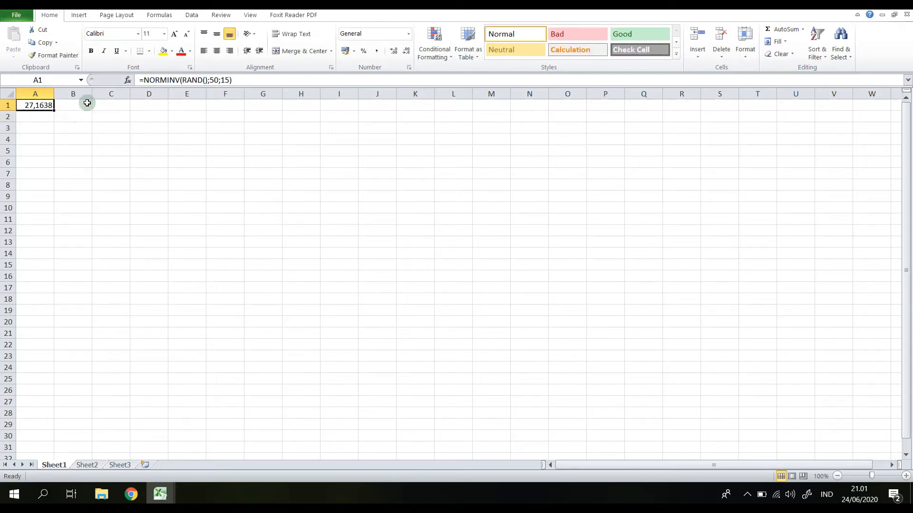
{"action": "left_click", "coordinate": [143, 79]}
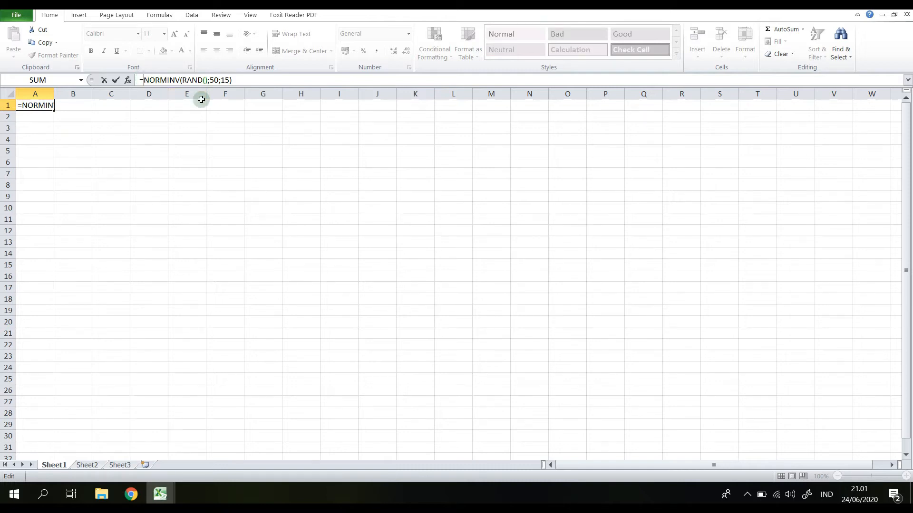
{"action": "type", "text": "ra"}
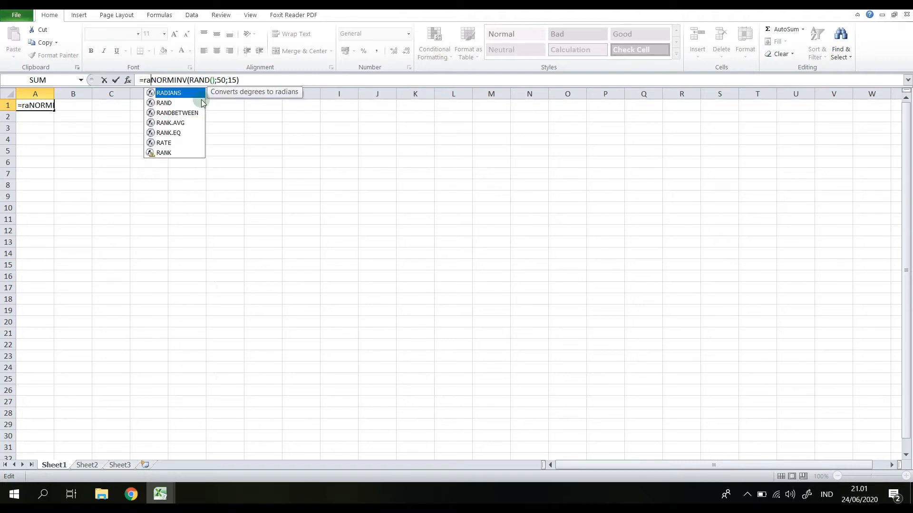
{"action": "type", "text": "oun"}
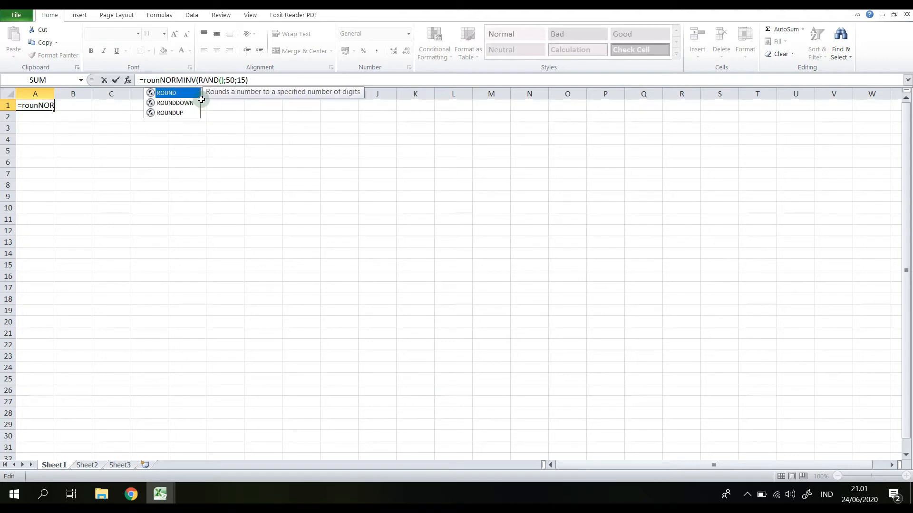
{"action": "double_click", "coordinate": [165, 93]}
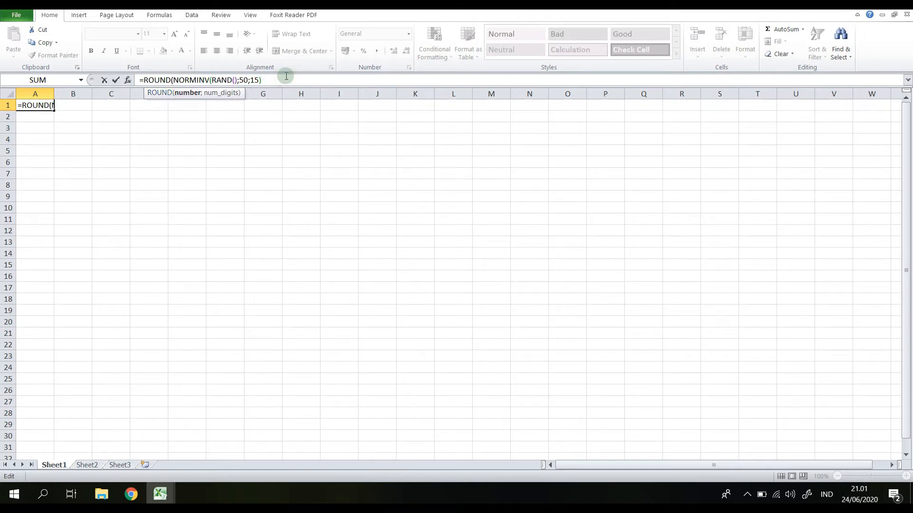
{"action": "key", "text": "End"}
{"action": "type", "text": ";"}
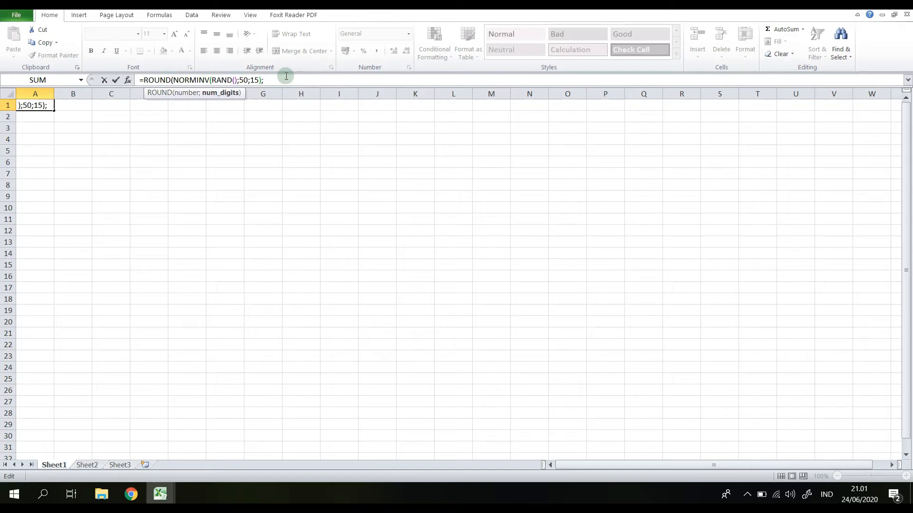
{"action": "type", "text": "0)"}
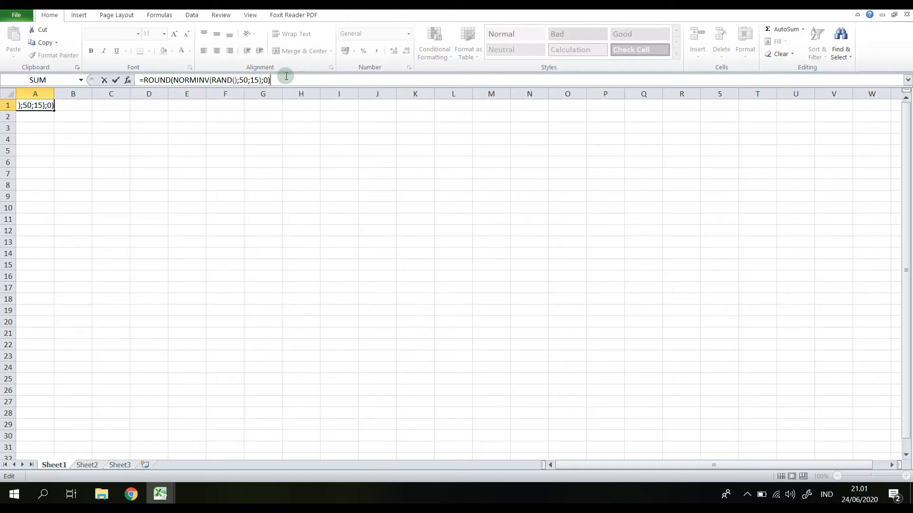
{"action": "key", "text": "Return"}
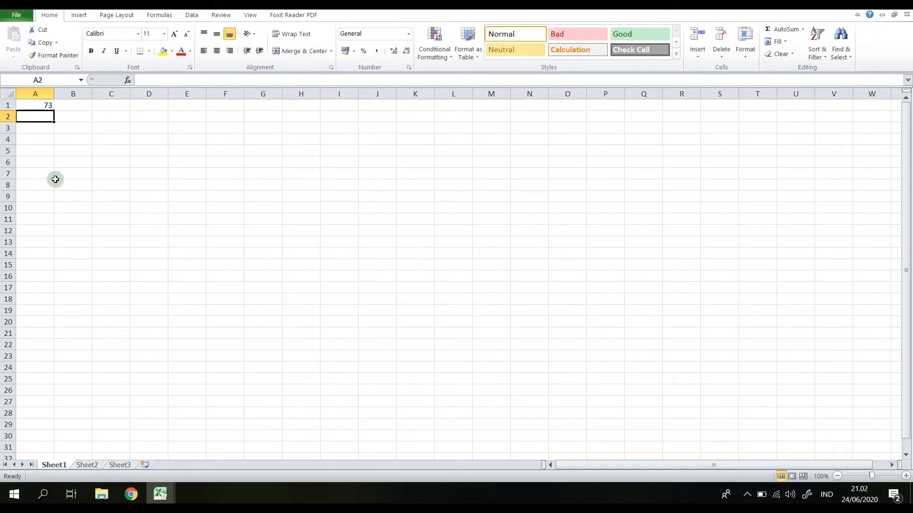
Fill the formula from A1 across to column E and down to row 25.
{"action": "left_click", "coordinate": [34, 105]}
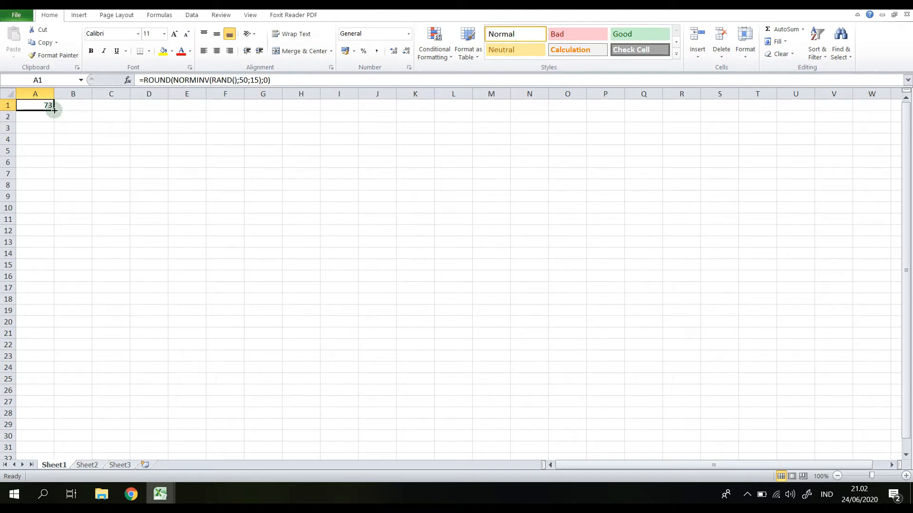
{"action": "left_click_drag", "start_coordinate": [54, 110], "coordinate": [210, 112]}
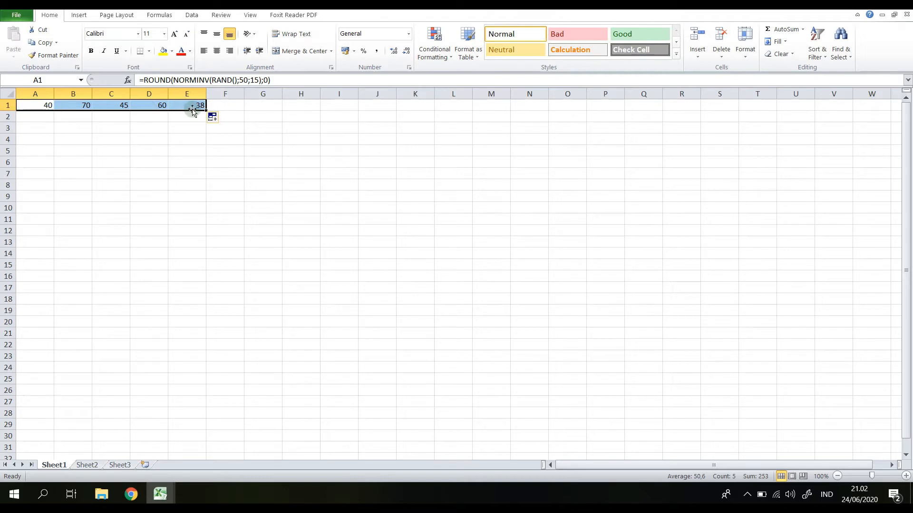
{"action": "left_click_drag", "start_coordinate": [206, 111], "coordinate": [164, 322]}
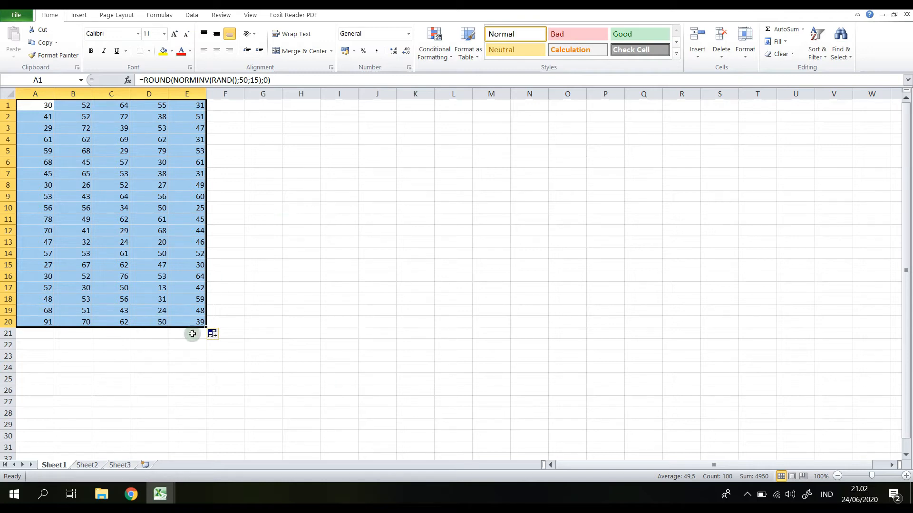
{"action": "left_click_drag", "start_coordinate": [205, 328], "coordinate": [200, 380]}
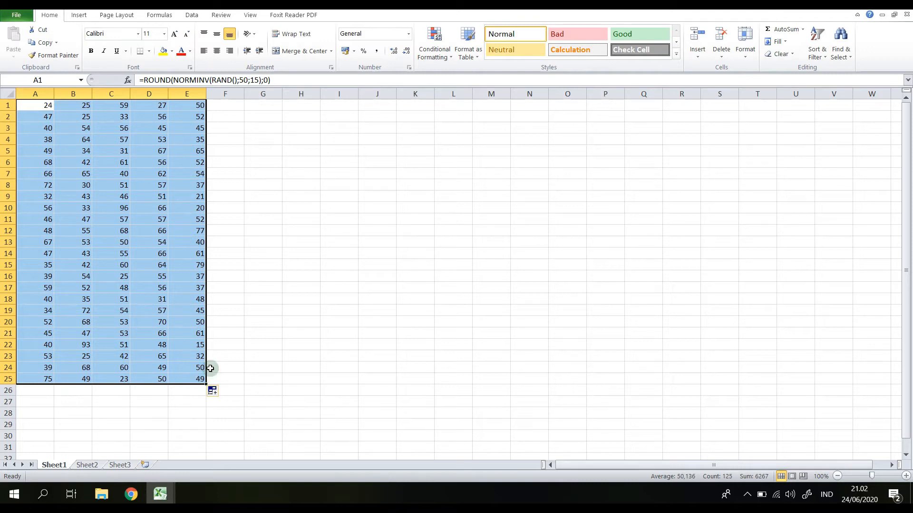
{"action": "left_click", "coordinate": [275, 166]}
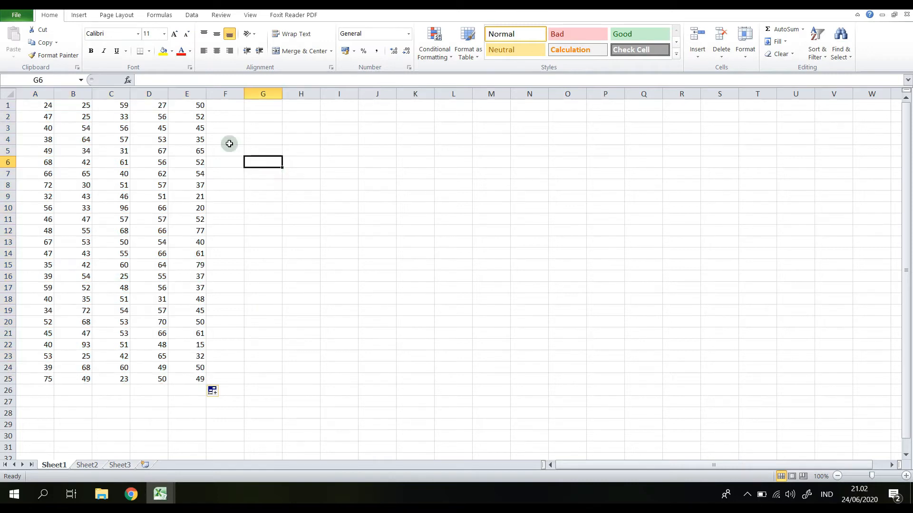
{"action": "left_click", "coordinate": [45, 106]}
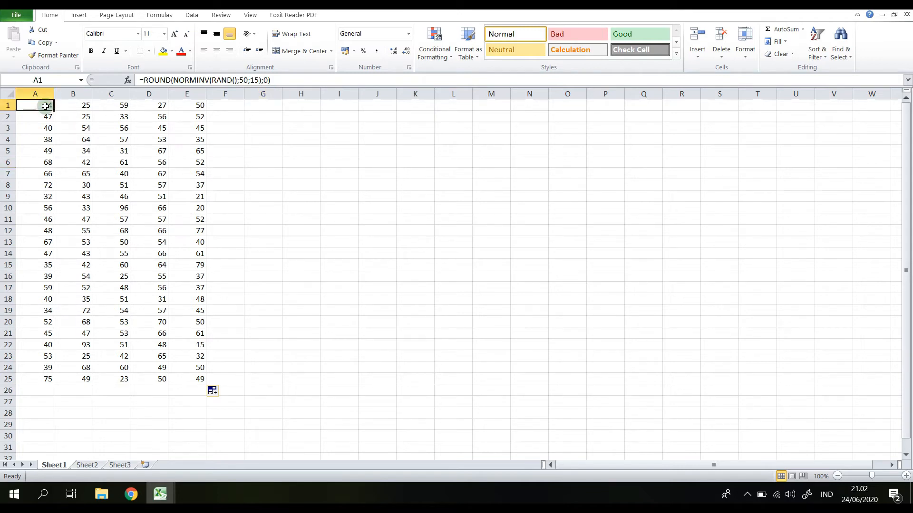
{"action": "left_click", "coordinate": [228, 117]}
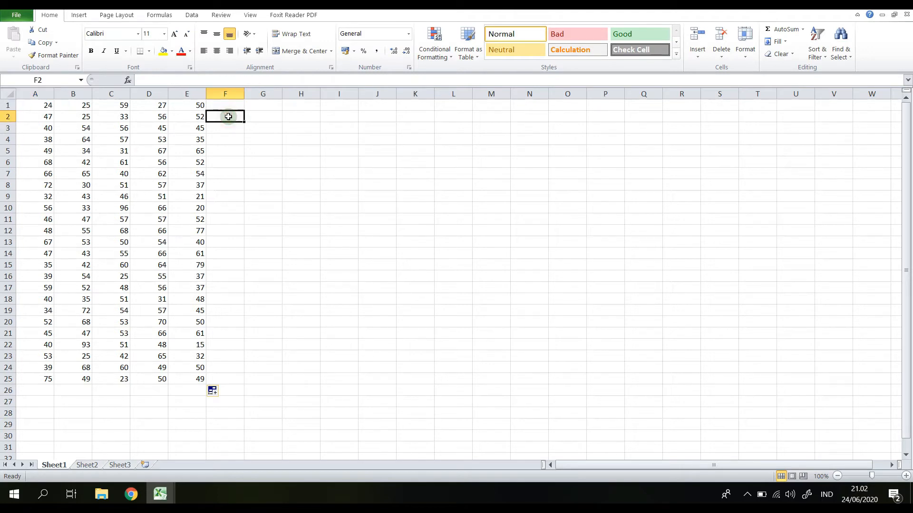
Enter the labels Jumlah data, Nilai Minimum, Nilai Maksimum and Rentang in cells G1 to G4.
{"action": "left_click", "coordinate": [268, 109]}
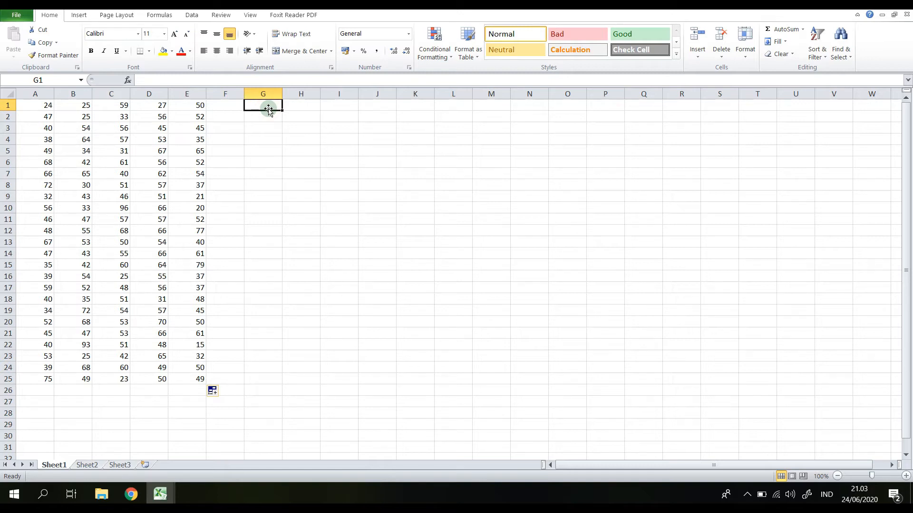
{"action": "type", "text": "Jumlah data'"}
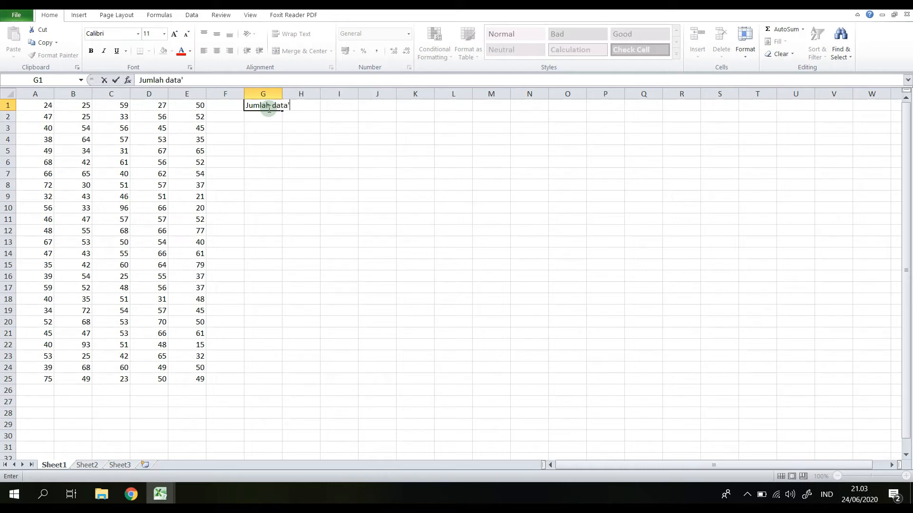
{"action": "key", "text": "Return"}
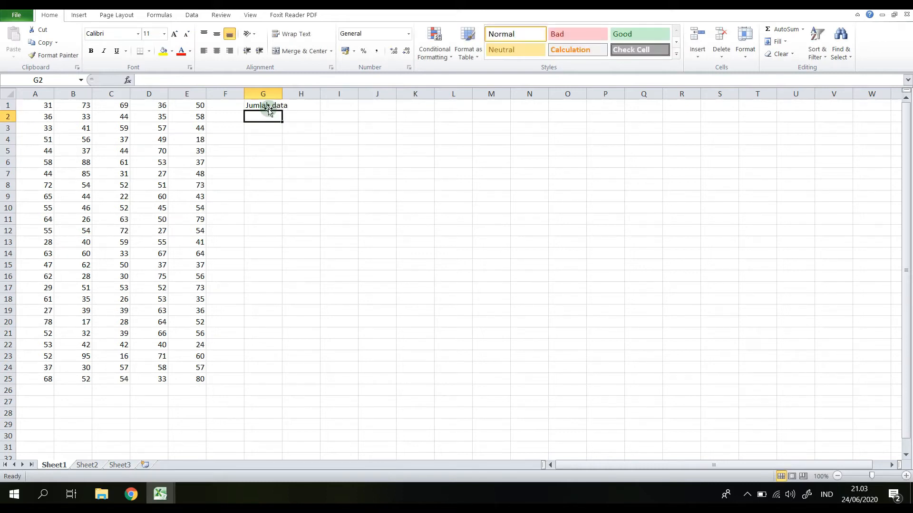
{"action": "type", "text": "Nilai Minimum"}
{"action": "key", "text": "Return"}
{"action": "type", "text": "Nilai Maksimum"}
{"action": "key", "text": "Return"}
{"action": "type", "text": "Rentang"}
{"action": "key", "text": "Return"}
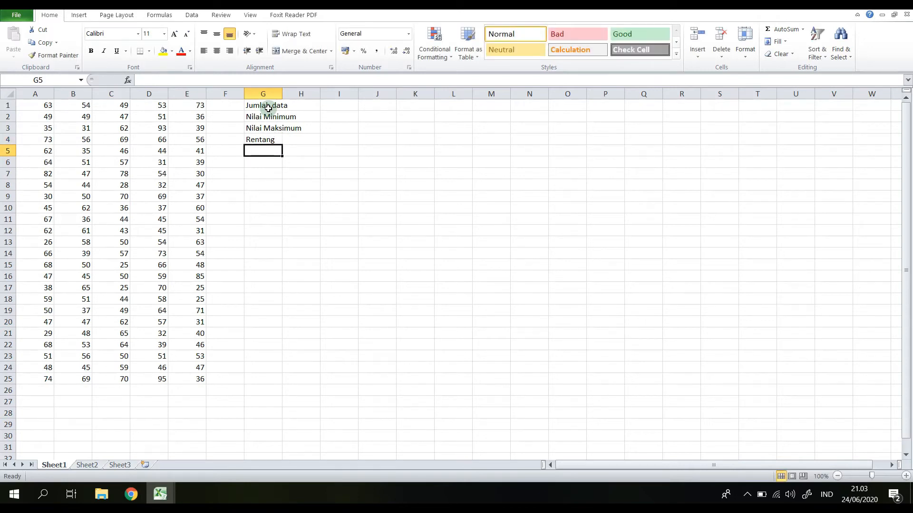
Add the labels Jumlah Kelas in G5 and Interval Kelas in G6, and widen column G to fit the labels.
{"action": "type", "text": "Jum"}
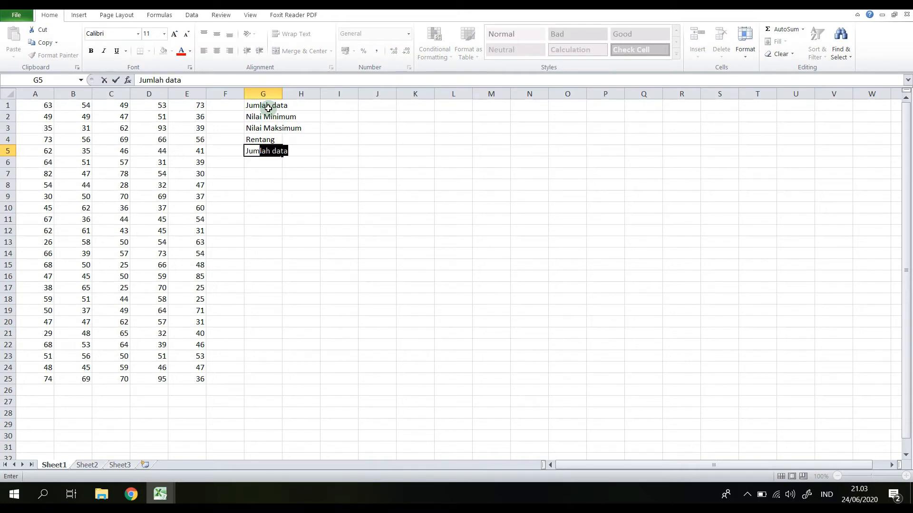
{"action": "type", "text": "lah e"}
{"action": "type", "text": "elas"}
{"action": "key", "text": "Return"}
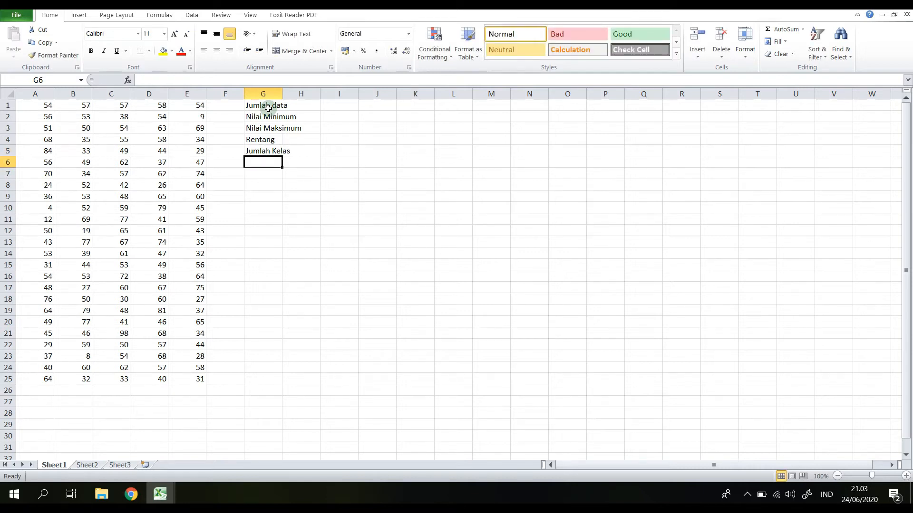
{"action": "type", "text": "interval "}
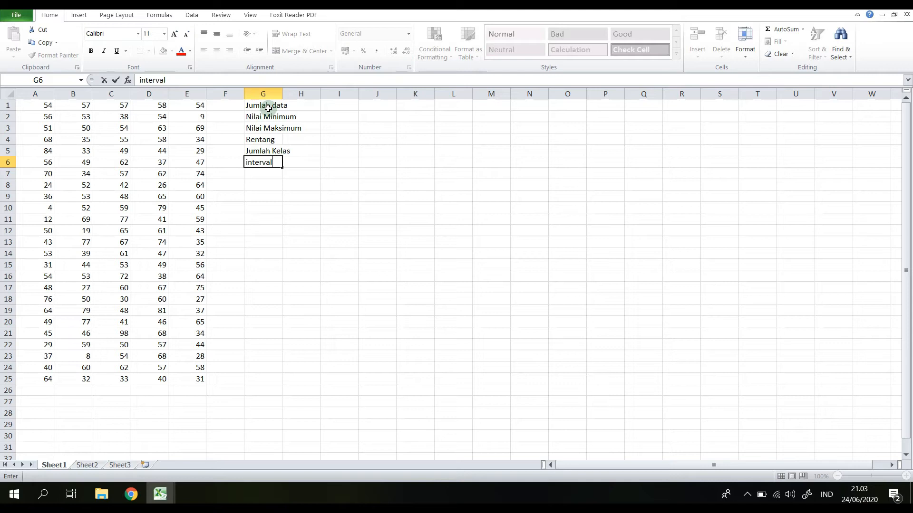
{"action": "type", "text": "Kelas"}
{"action": "left_click", "coordinate": [279, 157]}
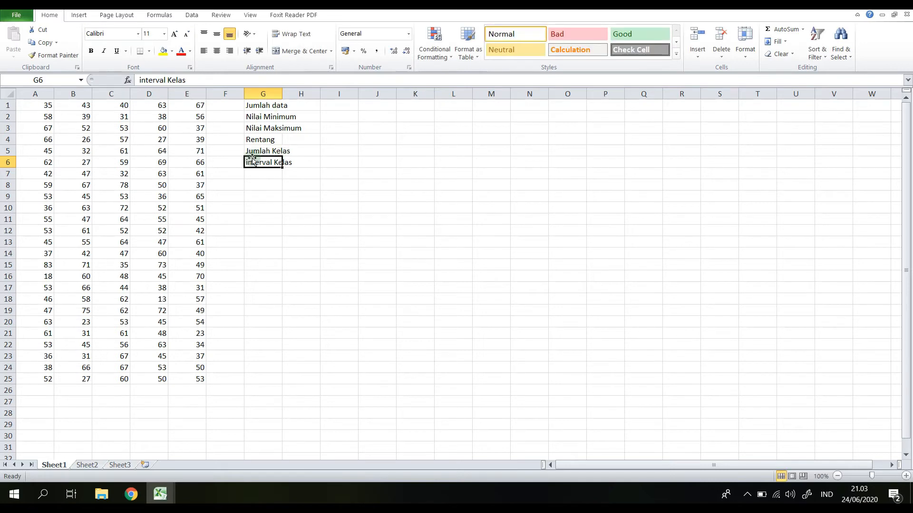
{"action": "double_click", "coordinate": [249, 162]}
{"action": "key", "text": "BackSpace"}
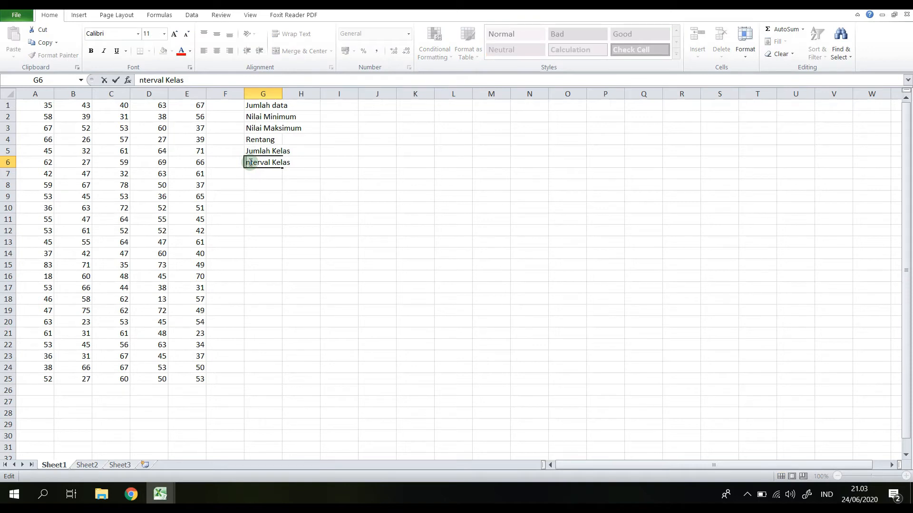
{"action": "type", "text": "I"}
{"action": "left_click", "coordinate": [271, 196]}
{"action": "left_click_drag", "start_coordinate": [282, 91], "coordinate": [312, 91]}
Enter the symbols n, Max, Min and R in cells H1 to H4 beside the labels.
{"action": "left_click", "coordinate": [332, 105]}
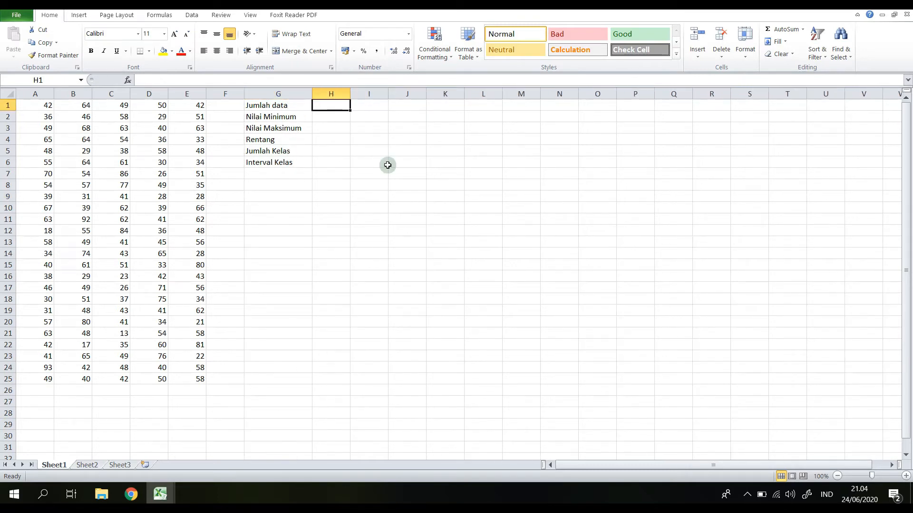
{"action": "type", "text": "n"}
{"action": "key", "text": "Return"}
{"action": "type", "text": "X"}
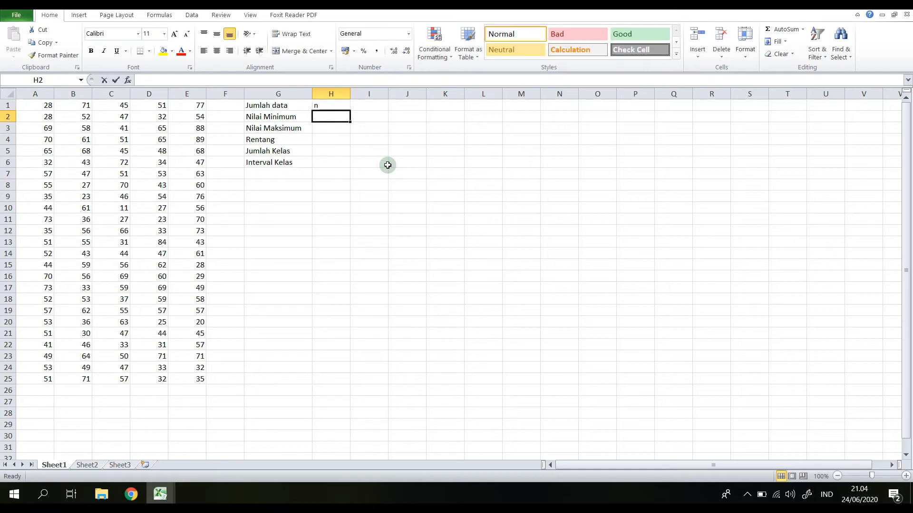
{"action": "type", "text": "ax"}
{"action": "key", "text": "Return"}
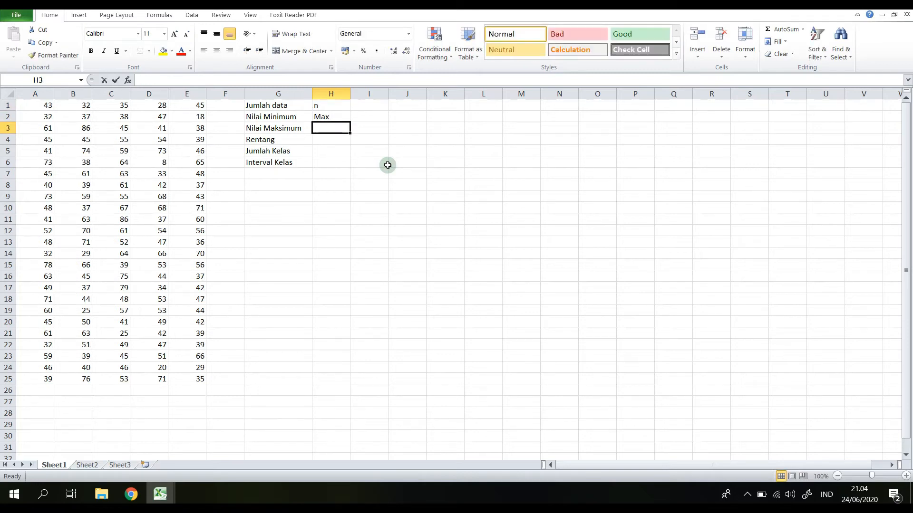
{"action": "type", "text": "Min"}
{"action": "key", "text": "Return"}
{"action": "type", "text": "R"}
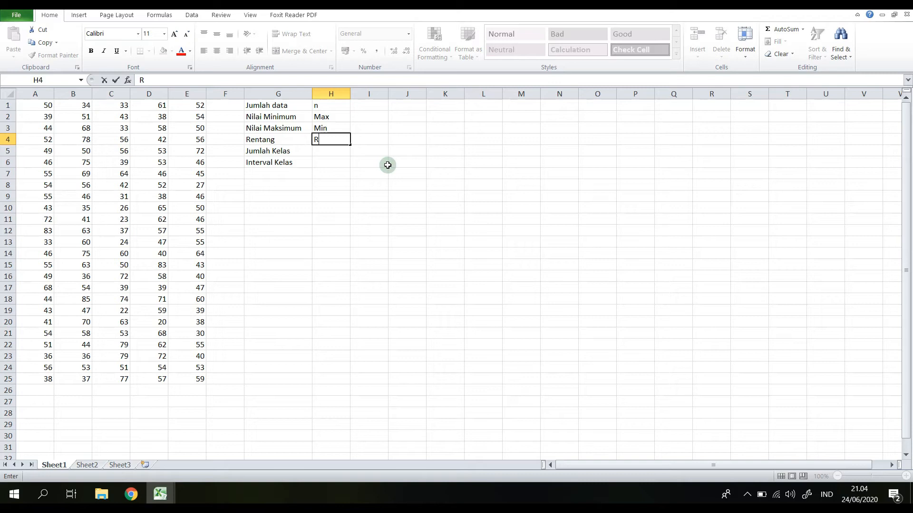
{"action": "key", "text": "Return"}
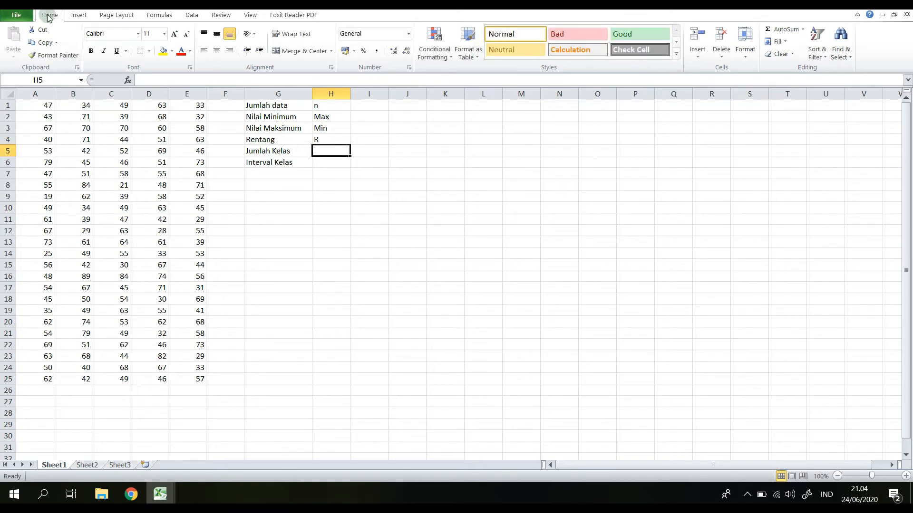
Enter ∑ Kelas in H5, using the N-Ary Summation symbol, and I in H6.
{"action": "left_click", "coordinate": [85, 16]}
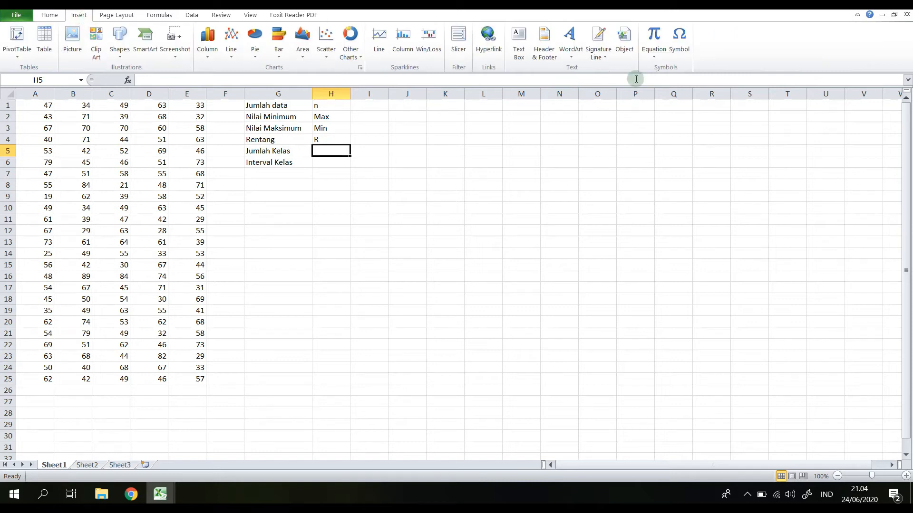
{"action": "left_click", "coordinate": [679, 37]}
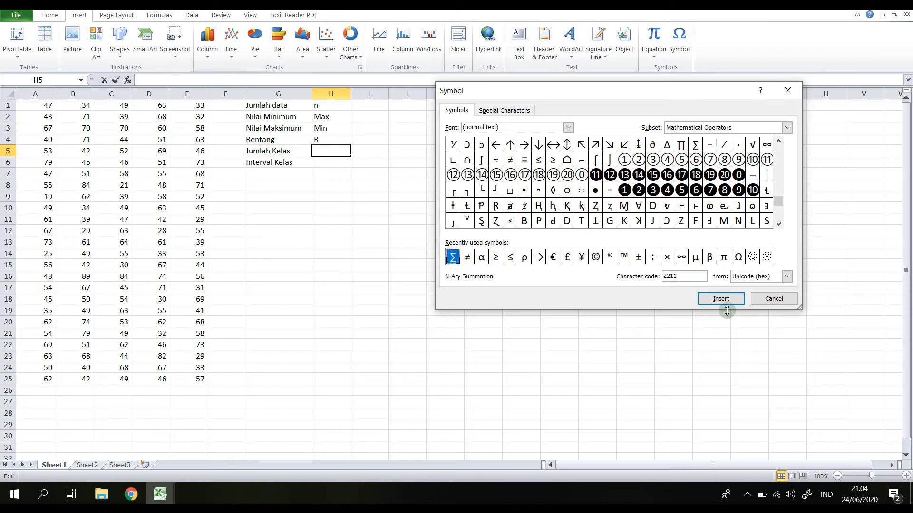
{"action": "left_click", "coordinate": [720, 299]}
{"action": "left_click", "coordinate": [764, 297]}
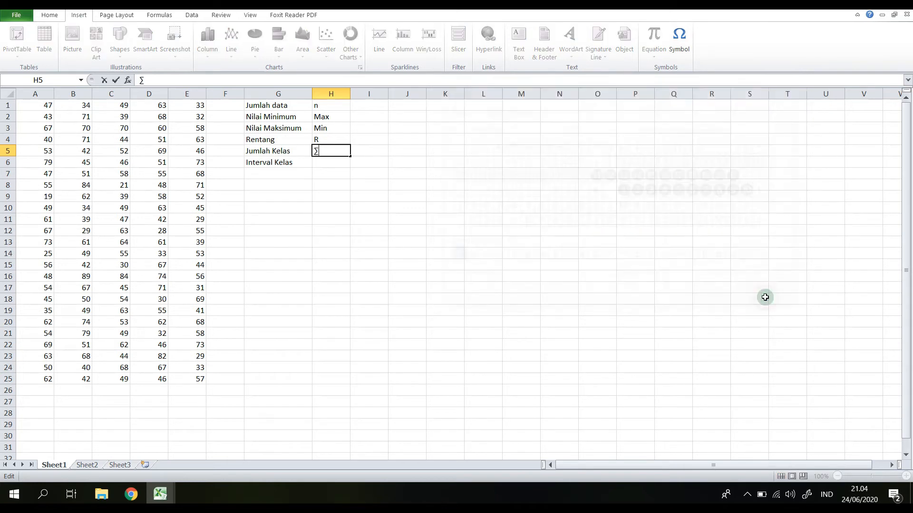
{"action": "type", "text": "Kelas"}
{"action": "key", "text": "Return"}
{"action": "type", "text": "I"}
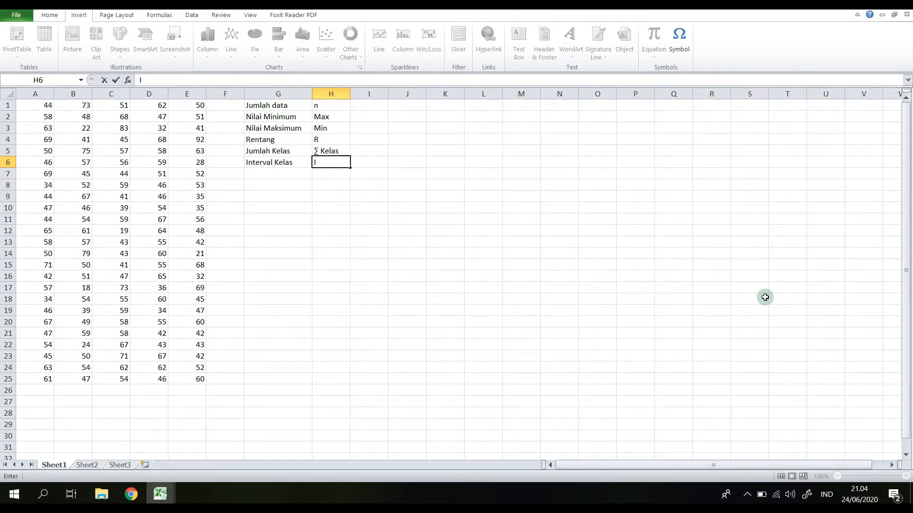
{"action": "key", "text": "ctrl+Return"}
Count the data values in cell I1 with the formula =COUNT(A1:E25).
{"action": "key", "text": "Up"}
{"action": "key", "text": "Up"}
{"action": "key", "text": "Up"}
{"action": "key", "text": "Up"}
{"action": "key", "text": "Right"}
{"action": "key", "text": "Up"}
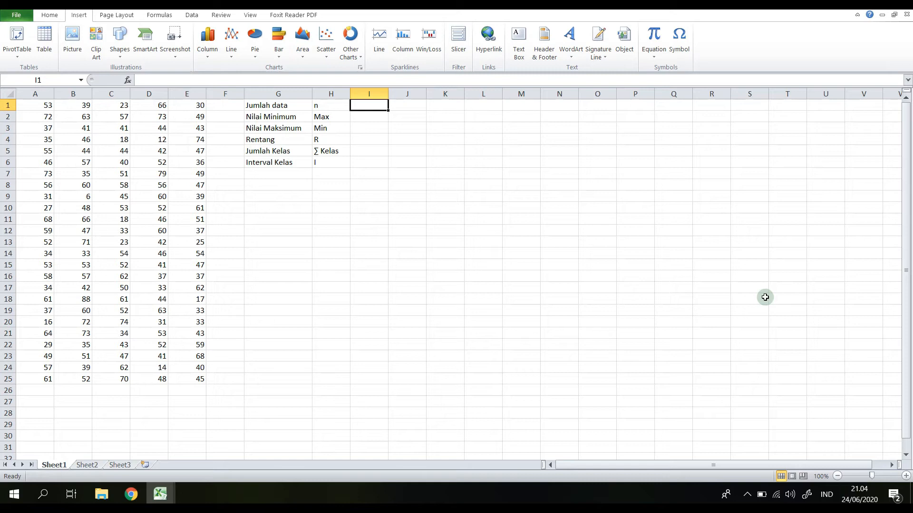
{"action": "type", "text": "="}
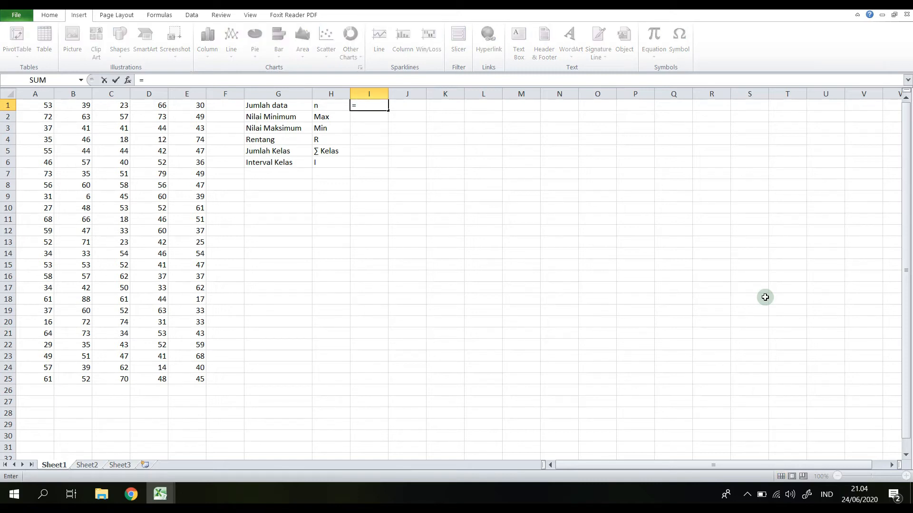
{"action": "type", "text": "co"}
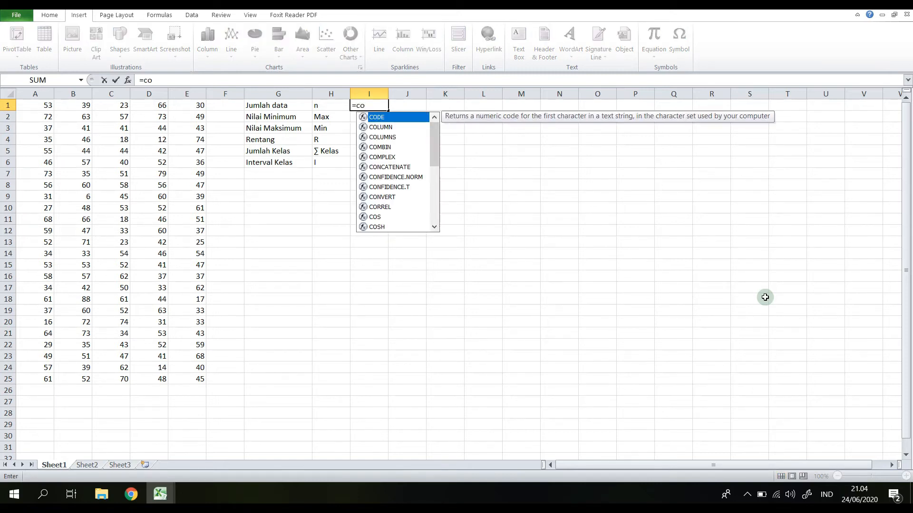
{"action": "type", "text": "unt"}
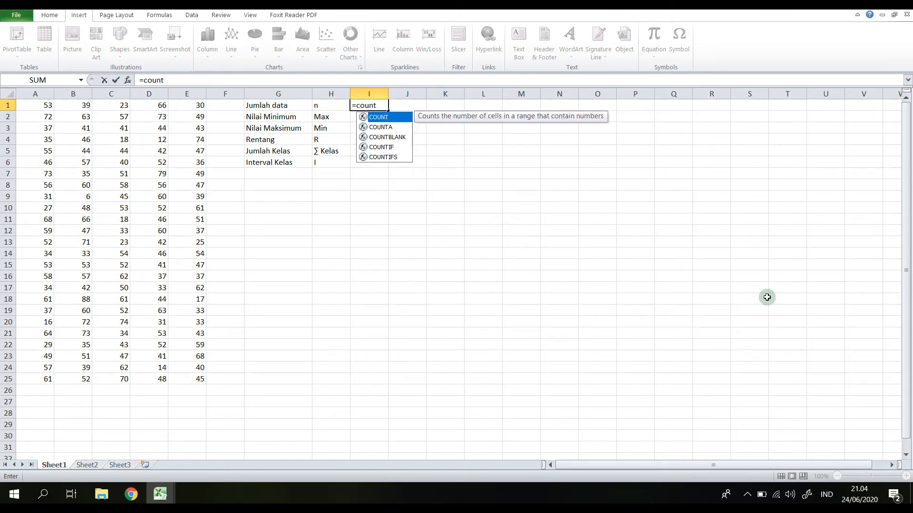
{"action": "double_click", "coordinate": [376, 117]}
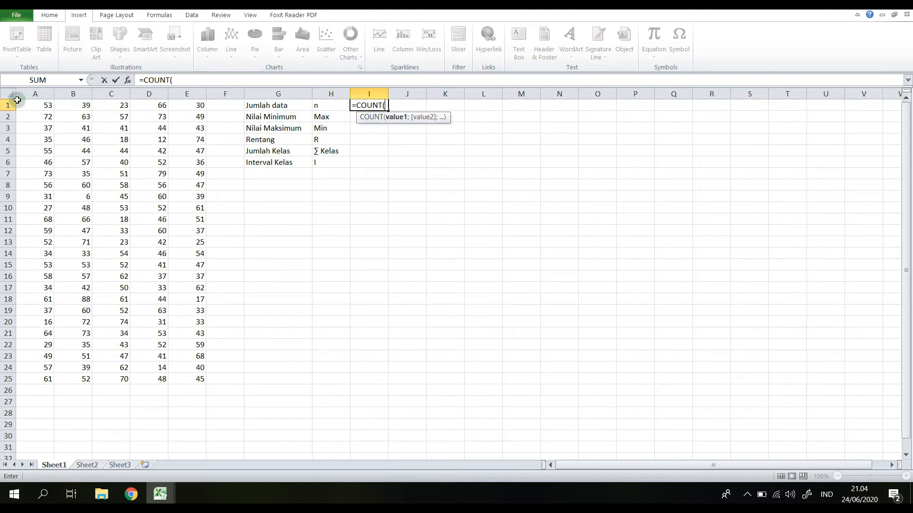
{"action": "left_click", "coordinate": [32, 105]}
{"action": "left_click_drag", "start_coordinate": [33, 105], "coordinate": [194, 377]}
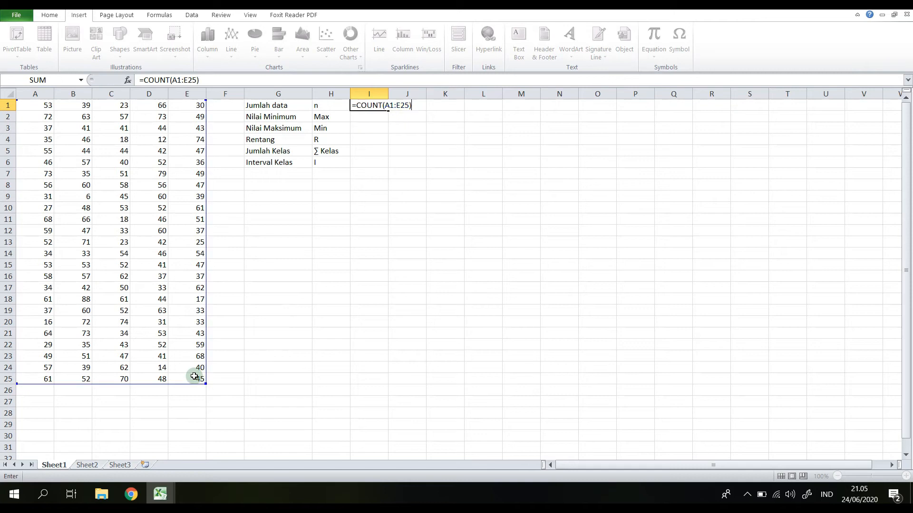
{"action": "key", "text": "Return"}
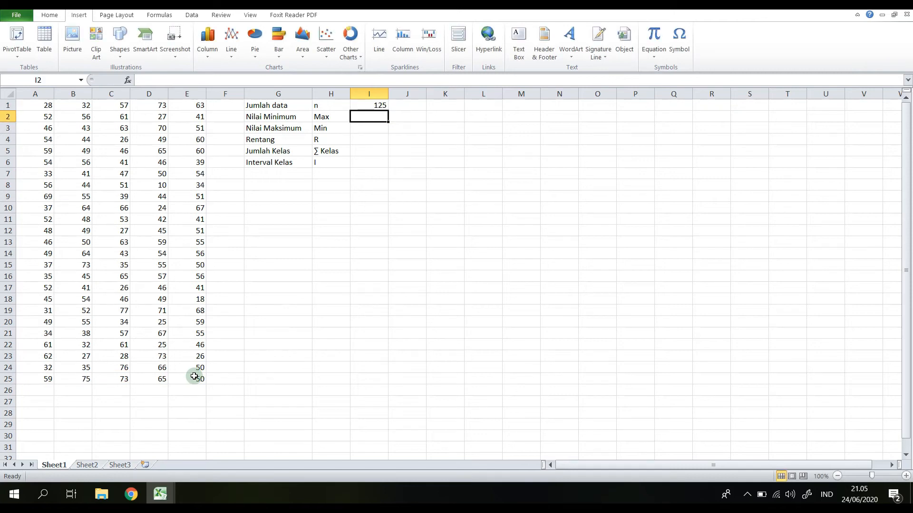
Enter the formula =MAX(A1:E25) in cell I2.
{"action": "type", "text": "="}
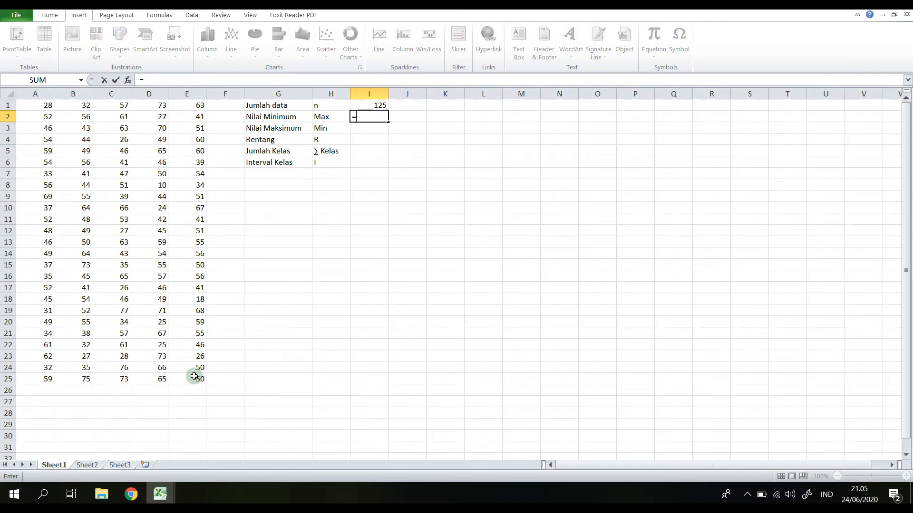
{"action": "type", "text": "max"}
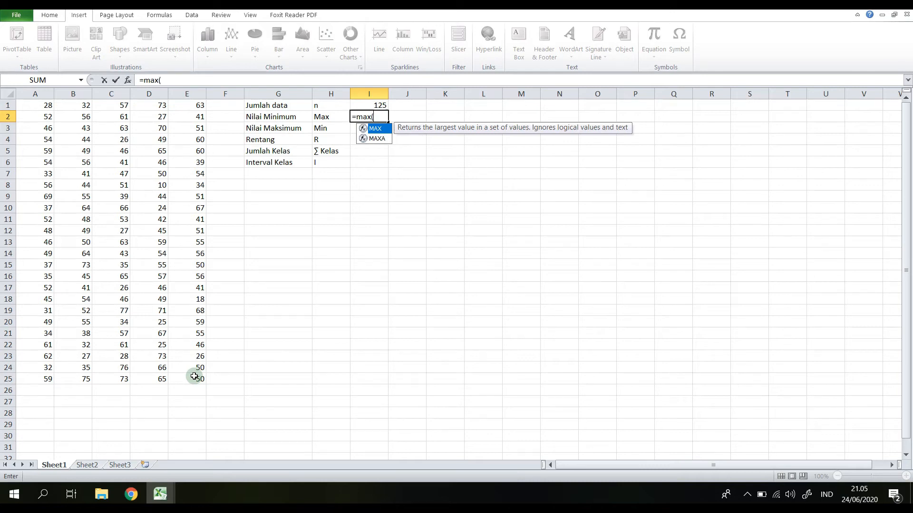
{"action": "type", "text": "("}
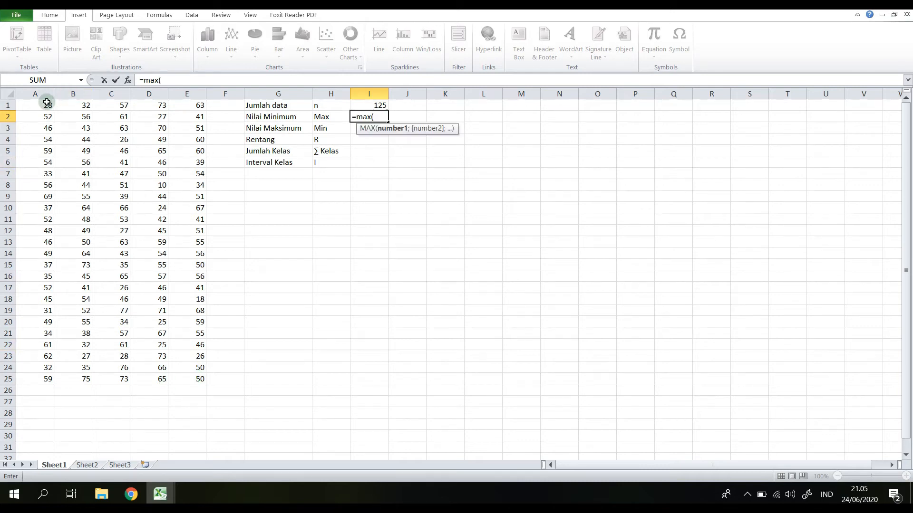
{"action": "left_click_drag", "start_coordinate": [41, 105], "coordinate": [191, 374]}
{"action": "type", "text": ")"}
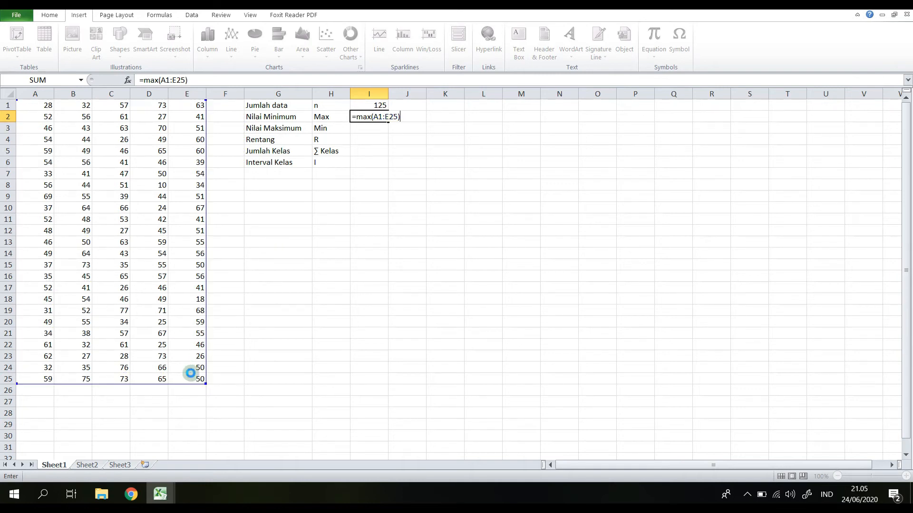
{"action": "key", "text": "Return"}
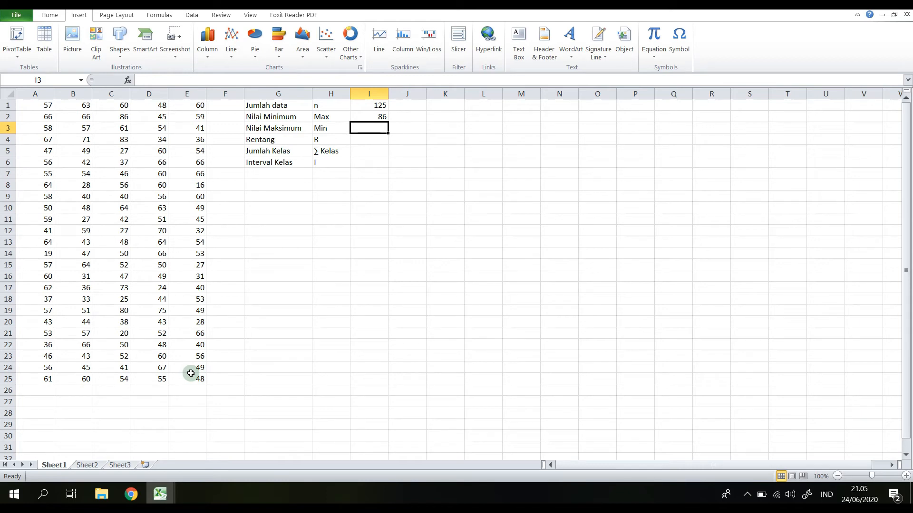
Change the function in cell I2 to MIN, keeping the range A1:E25.
{"action": "key", "text": "Up"}
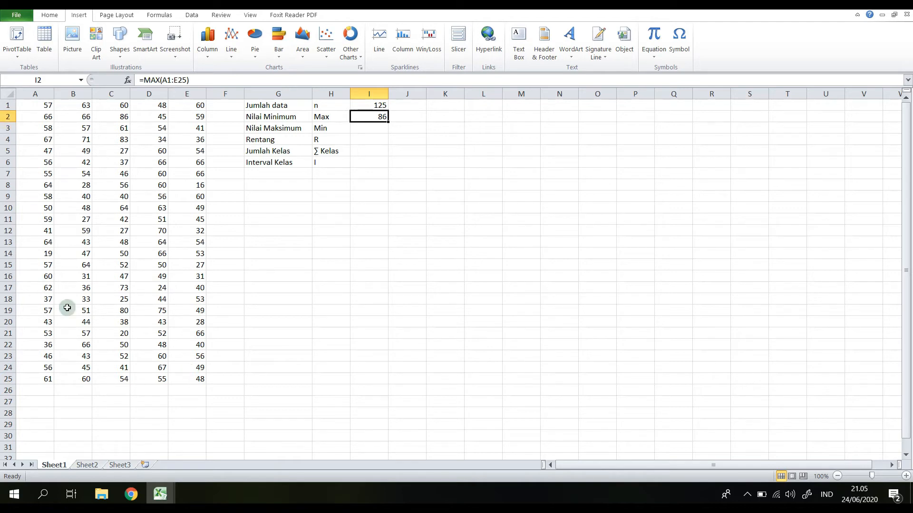
{"action": "double_click", "coordinate": [157, 80]}
{"action": "type", "text": "min"}
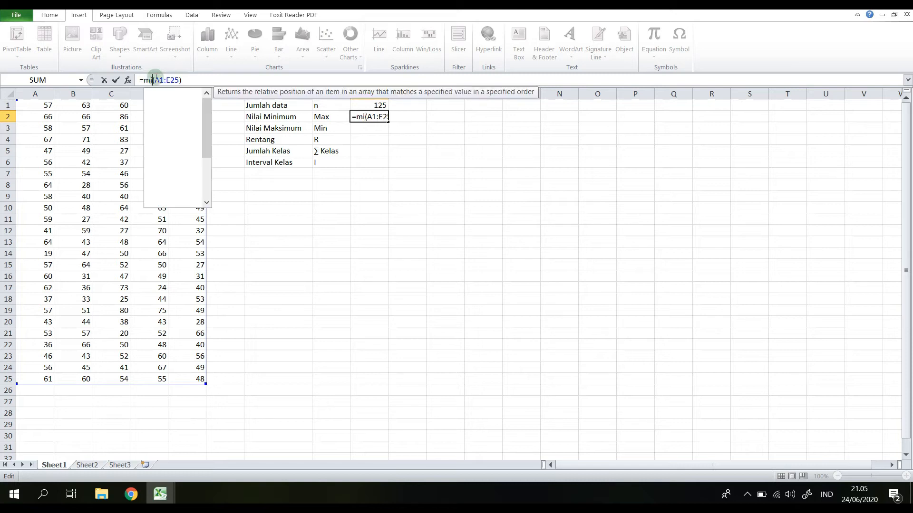
{"action": "double_click", "coordinate": [185, 101]}
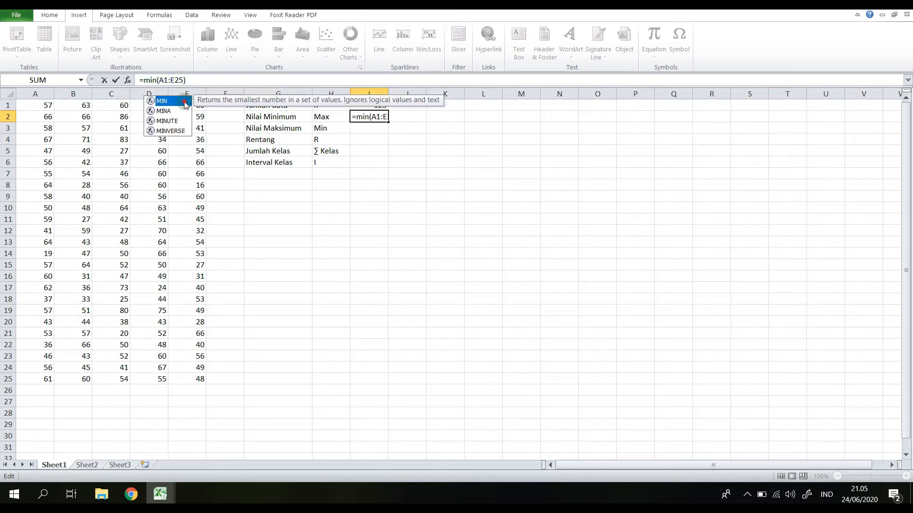
{"action": "key", "text": "Return"}
Correct the swapped symbols by entering Min in H2 and Max in H3.
{"action": "key", "text": "Up"}
{"action": "key", "text": "Left"}
{"action": "type", "text": "Min"}
{"action": "key", "text": "Return"}
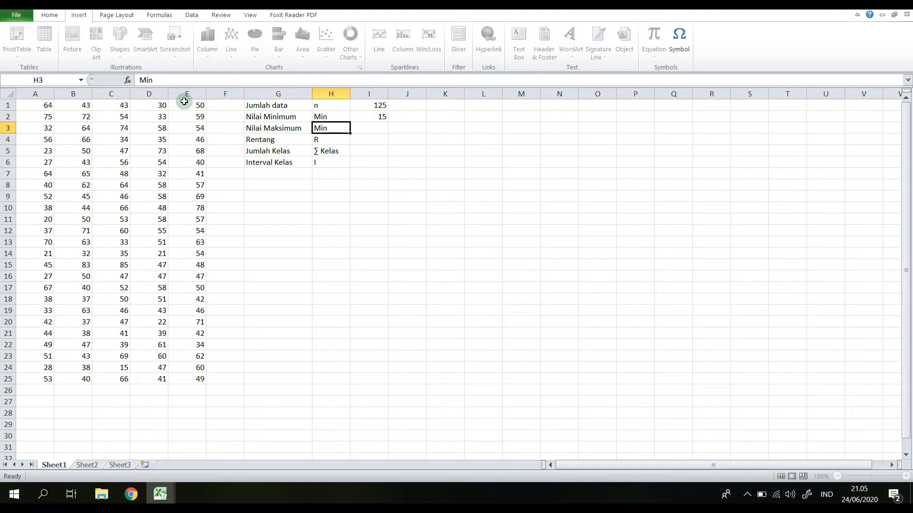
{"action": "type", "text": "Max"}
{"action": "key", "text": "Return"}
Calculate the maximum value in cell I3 with the formula =MAX(A1:E25).
{"action": "key", "text": "Up"}
{"action": "key", "text": "Right"}
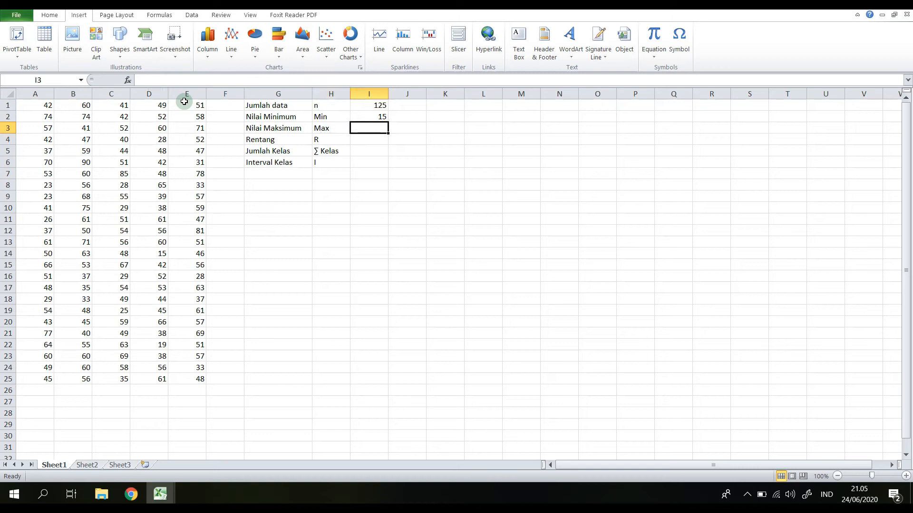
{"action": "type", "text": "="}
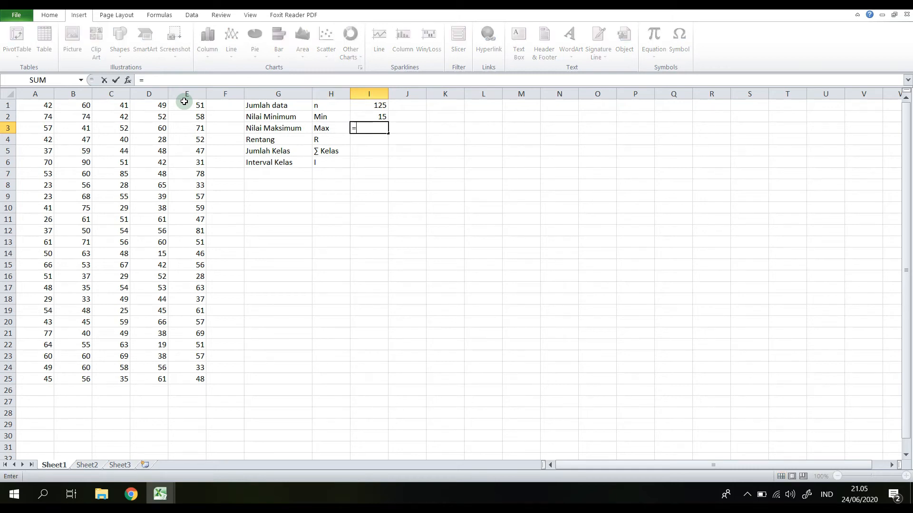
{"action": "type", "text": "max"}
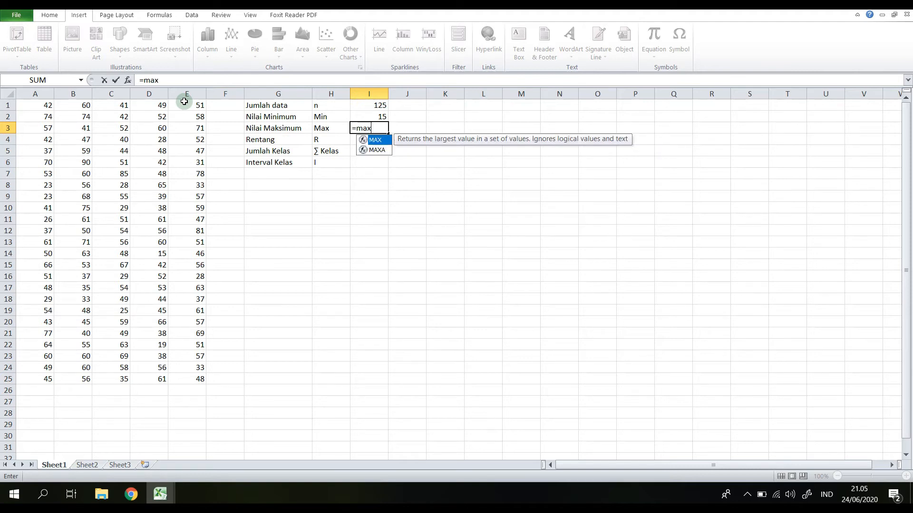
{"action": "type", "text": "("}
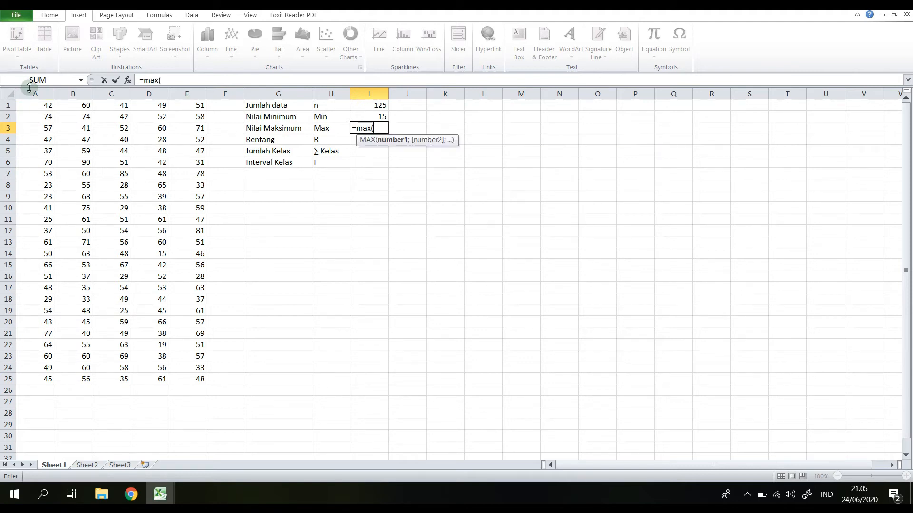
{"action": "left_click_drag", "start_coordinate": [34, 102], "coordinate": [198, 377]}
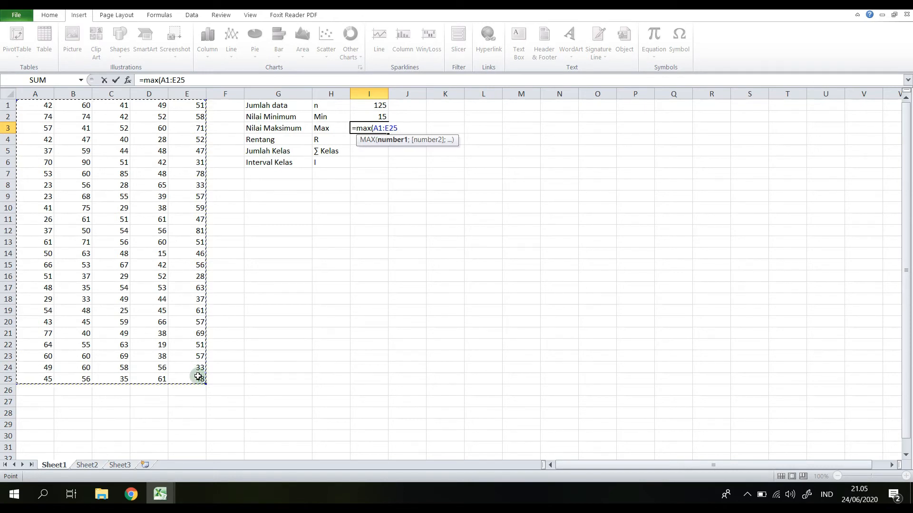
{"action": "type", "text": ")"}
{"action": "key", "text": "Return"}
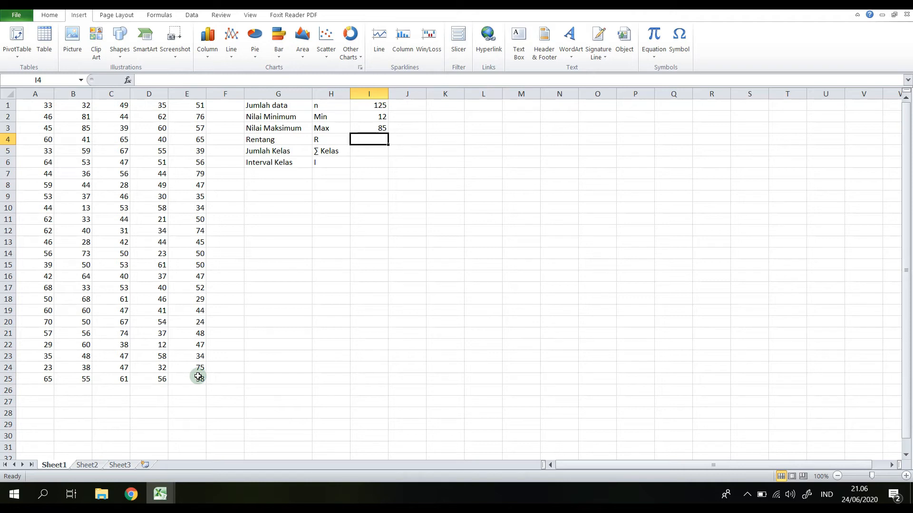
Calculate the range in cell I4 by subtracting the minimum from the maximum with =I3-I2.
{"action": "type", "text": "="}
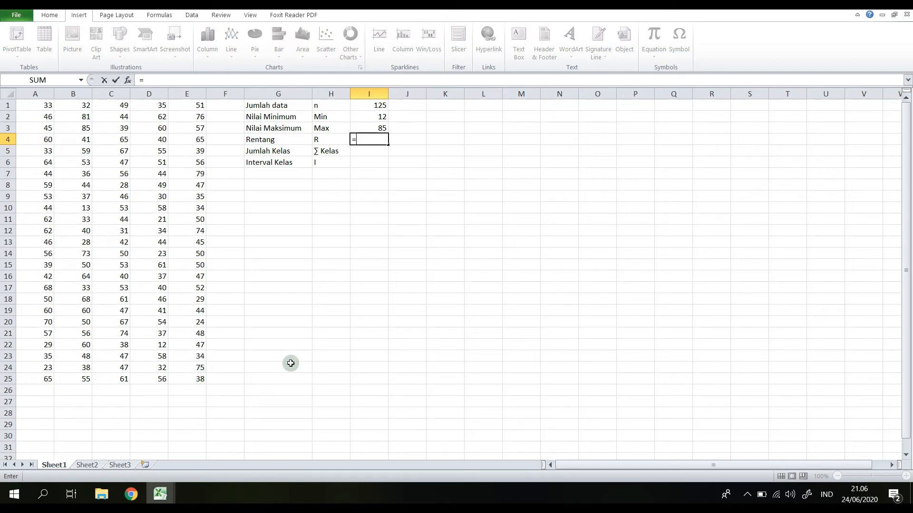
{"action": "left_click", "coordinate": [375, 128]}
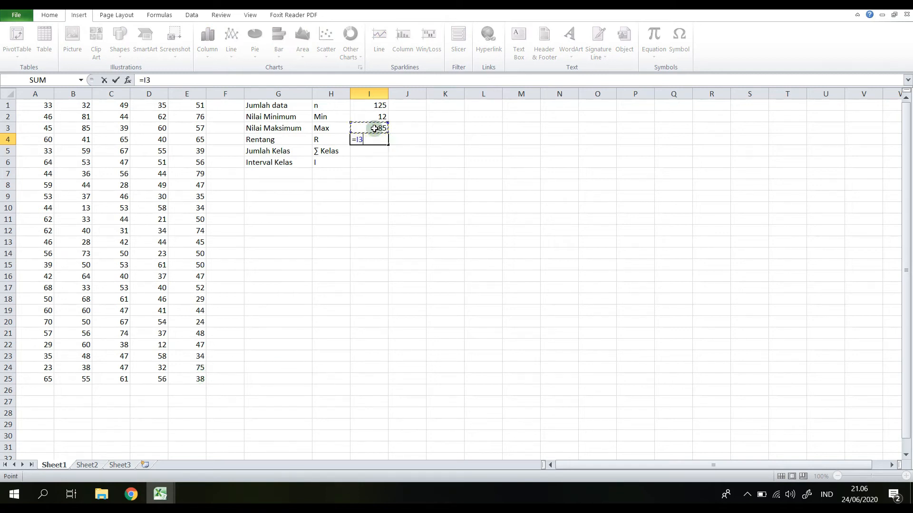
{"action": "type", "text": "-"}
{"action": "left_click", "coordinate": [371, 116]}
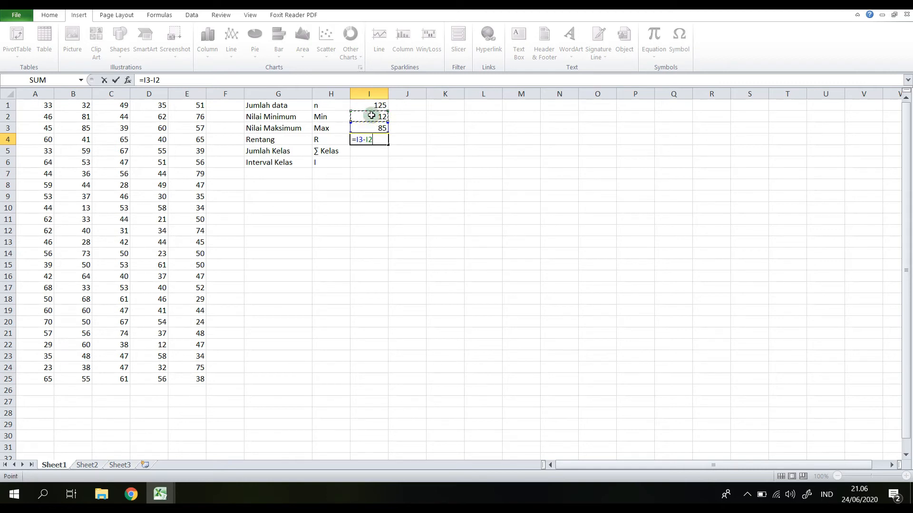
{"action": "key", "text": "Return"}
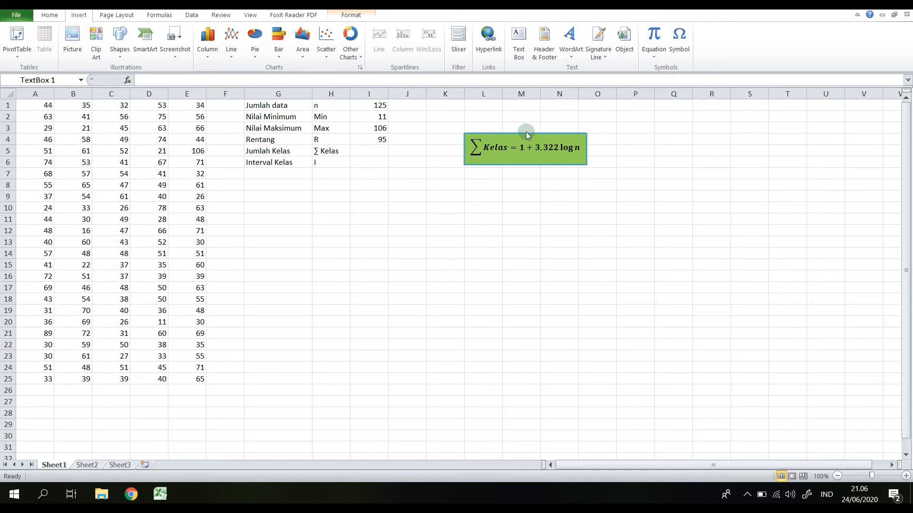
Paste the text box with the equation ∑Kelas = 1+3,322 log n and place it beside the statistics, around columns J to M.
{"action": "key", "text": "ctrl+v"}
{"action": "left_click_drag", "start_coordinate": [516, 134], "coordinate": [462, 104]}
Calculate the class count in cell I5 with the formula =1+3,322*LOG10(I1).
{"action": "left_click", "coordinate": [376, 128]}
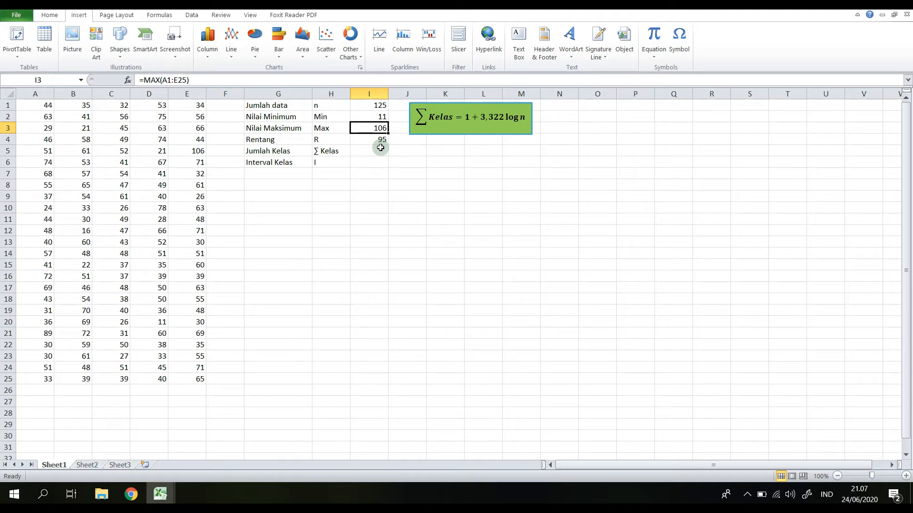
{"action": "key", "text": "Down"}
{"action": "key", "text": "Down"}
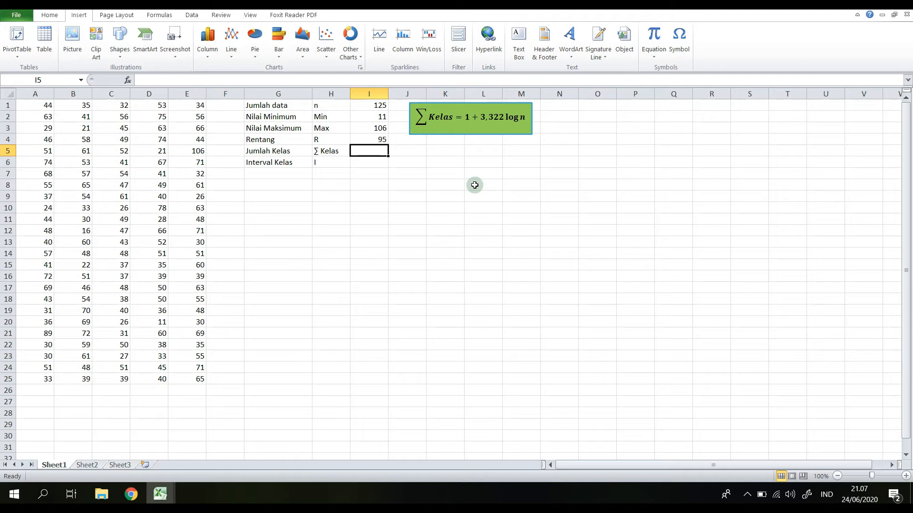
{"action": "type", "text": "=1+"}
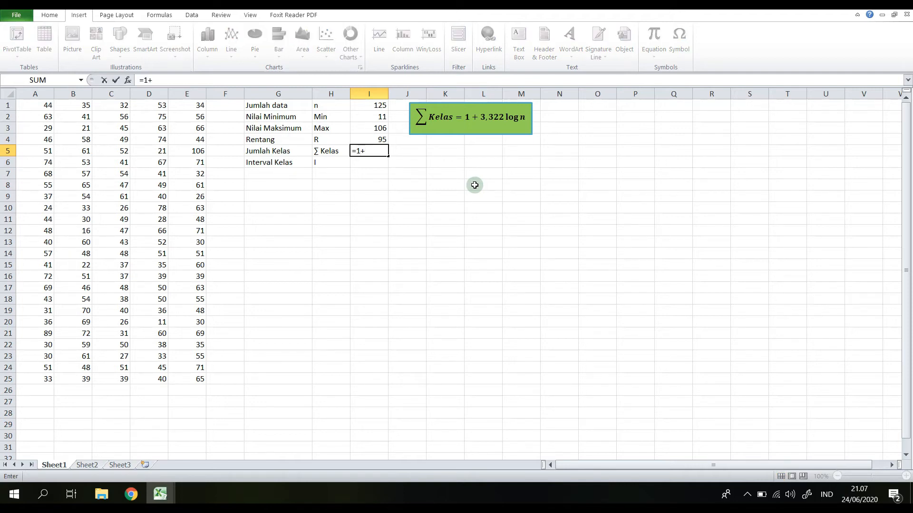
{"action": "type", "text": "3,322*log"}
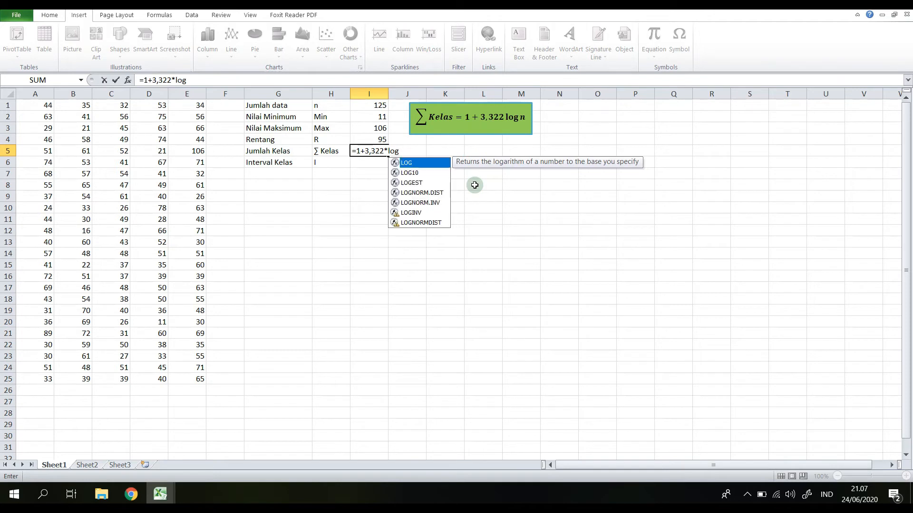
{"action": "left_click", "coordinate": [414, 174]}
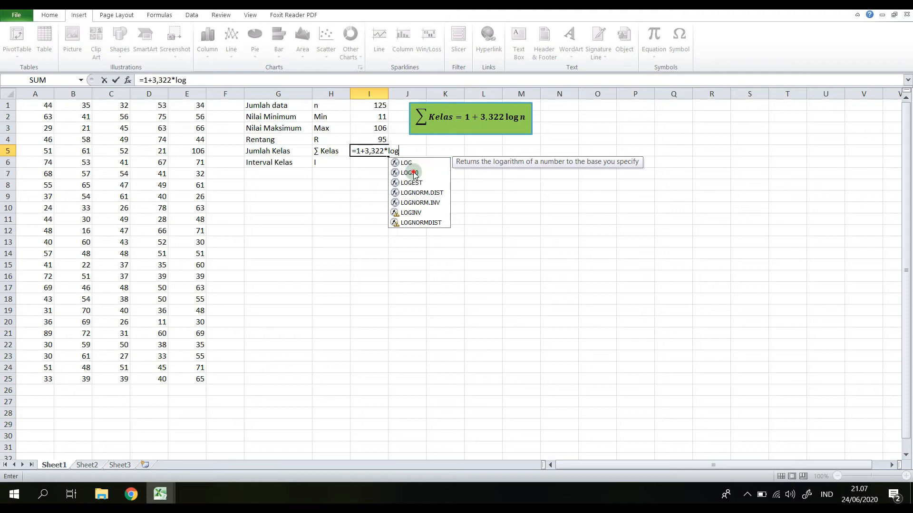
{"action": "double_click", "coordinate": [414, 173]}
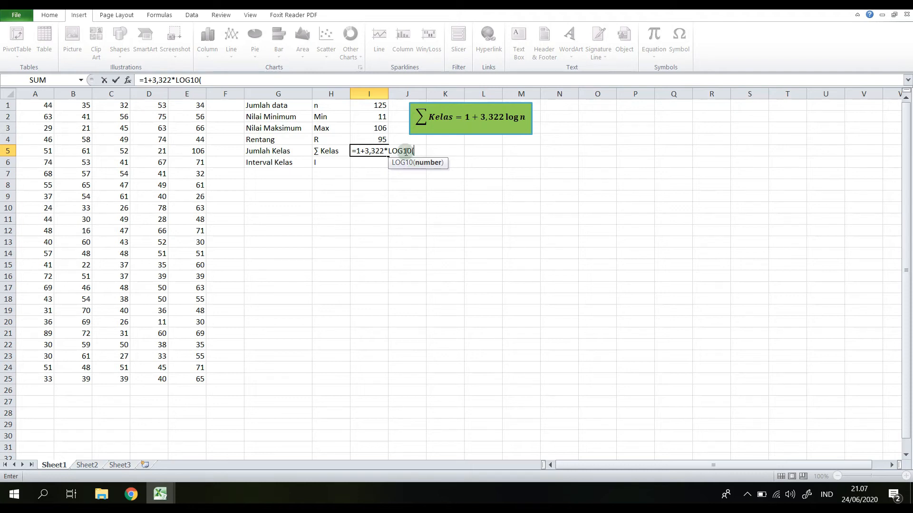
{"action": "left_click", "coordinate": [375, 106]}
{"action": "type", "text": ")"}
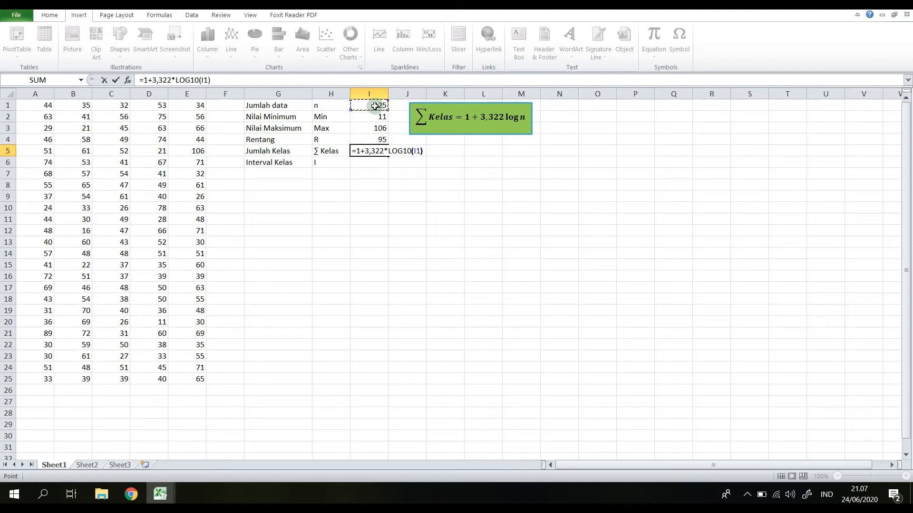
{"action": "key", "text": "Return"}
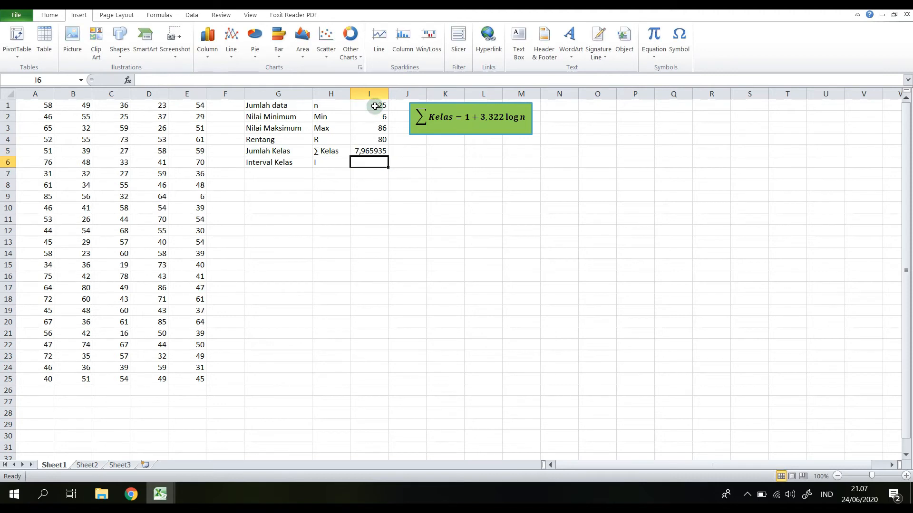
Reduce the class count in cell I5 to zero displayed decimal places.
{"action": "key", "text": "Up"}
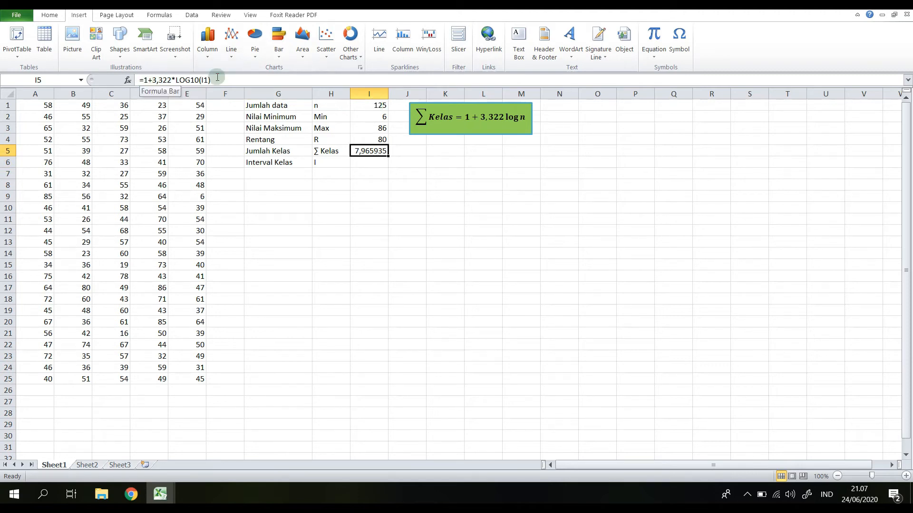
{"action": "left_click", "coordinate": [355, 199]}
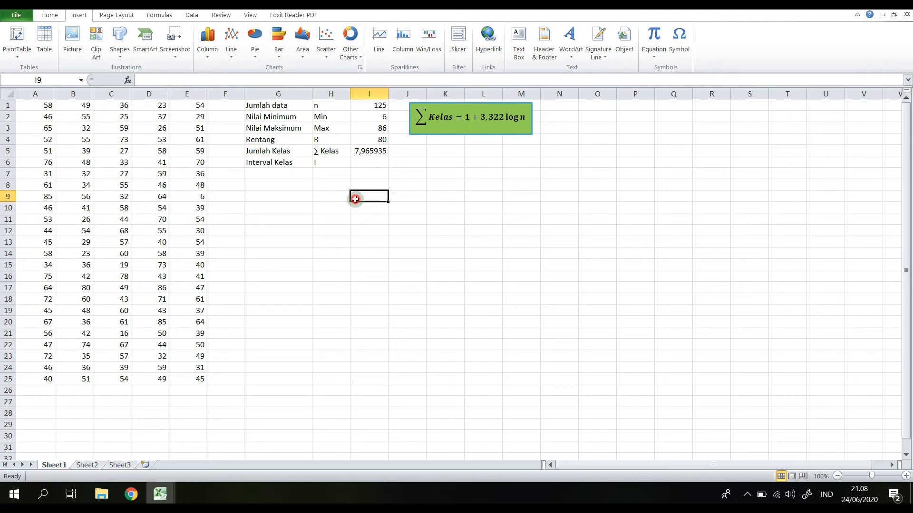
{"action": "left_click", "coordinate": [357, 149]}
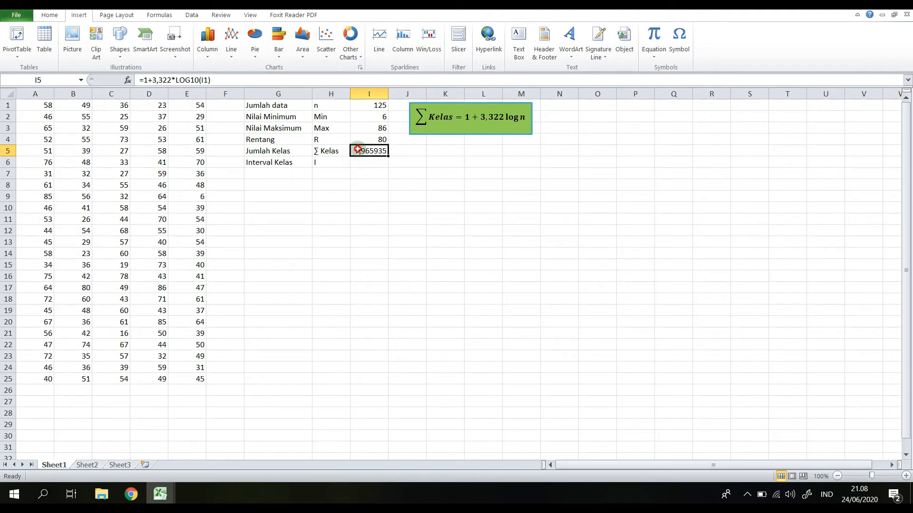
{"action": "left_click", "coordinate": [50, 16]}
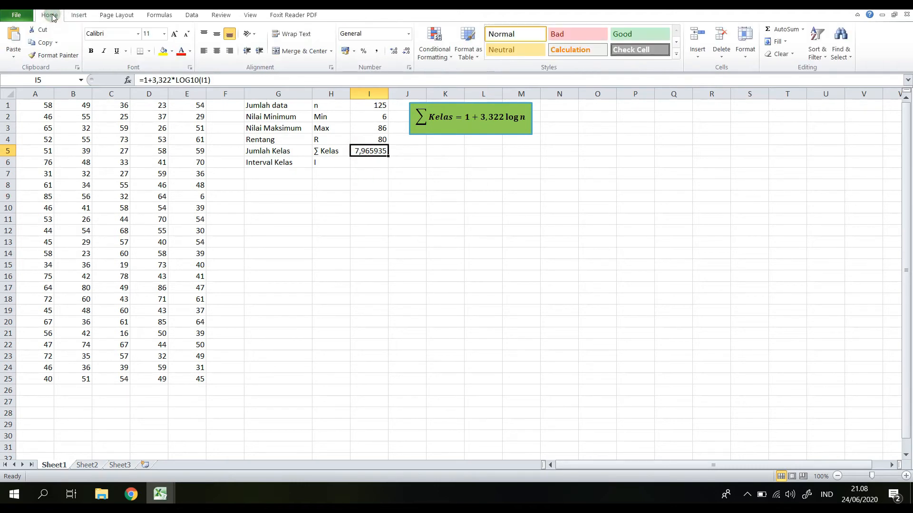
{"action": "left_click", "coordinate": [407, 51]}
{"action": "left_click", "coordinate": [406, 51]}
{"action": "left_click", "coordinate": [407, 52]}
{"action": "left_click", "coordinate": [407, 52]}
{"action": "left_click", "coordinate": [407, 51]}
{"action": "left_click", "coordinate": [407, 51]}
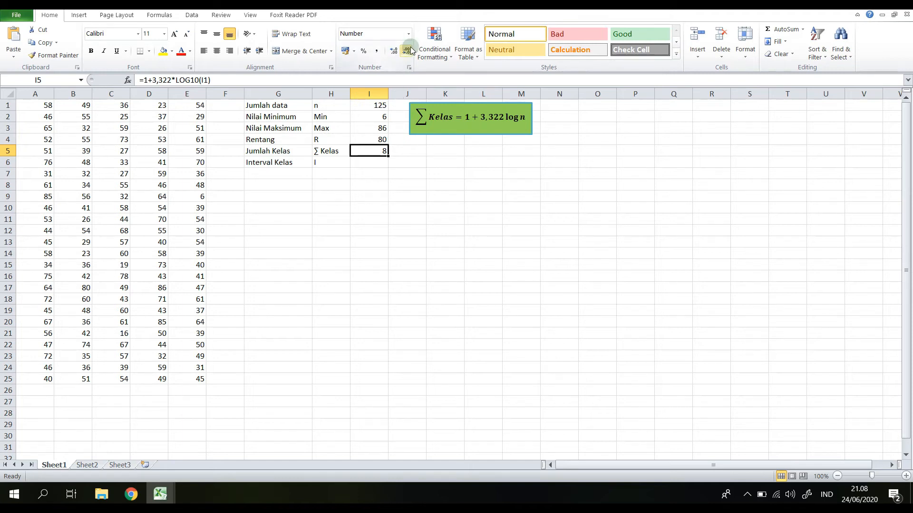
Calculate the class interval in cell I6 by dividing the range by the class count with =I4/I5.
{"action": "left_click", "coordinate": [358, 163]}
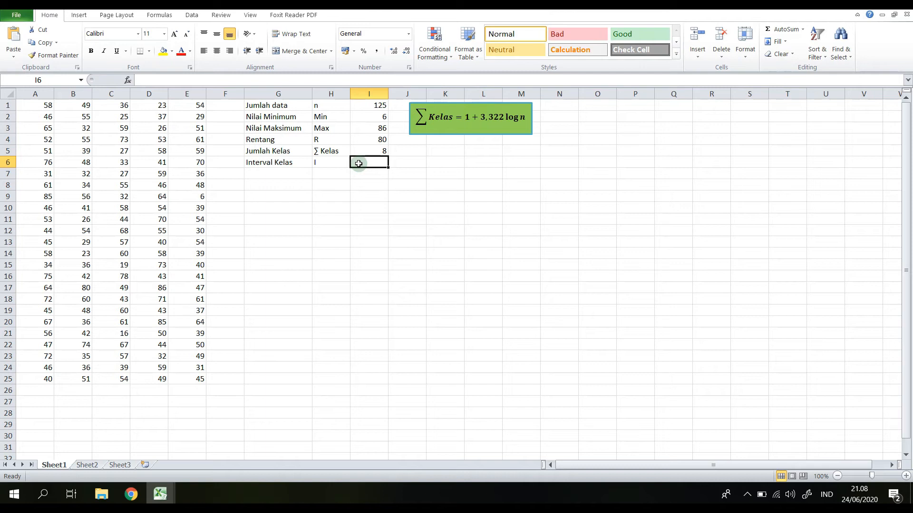
{"action": "type", "text": "="}
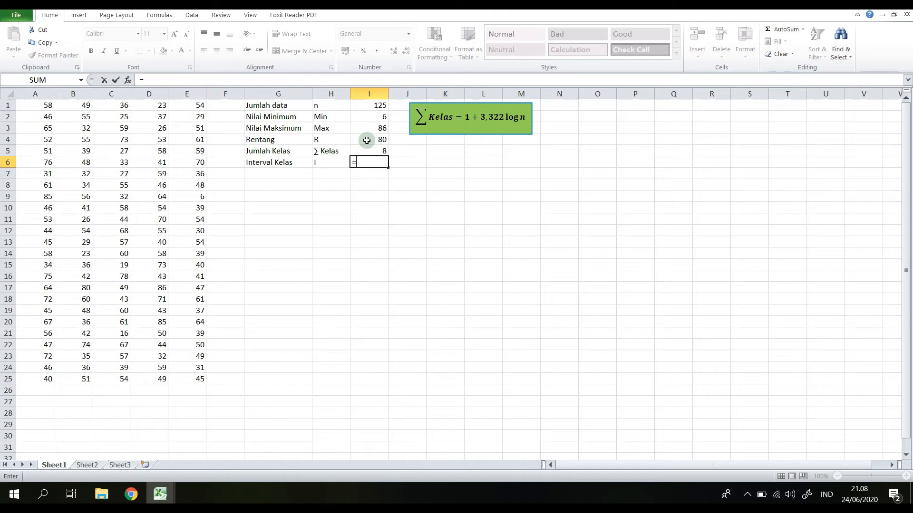
{"action": "left_click", "coordinate": [366, 141]}
{"action": "type", "text": "/"}
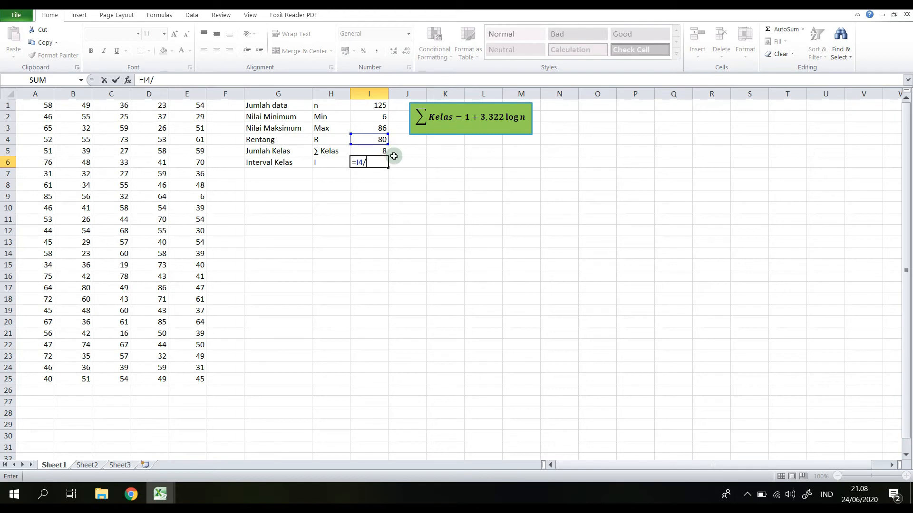
{"action": "left_click", "coordinate": [372, 152]}
{"action": "key", "text": "Return"}
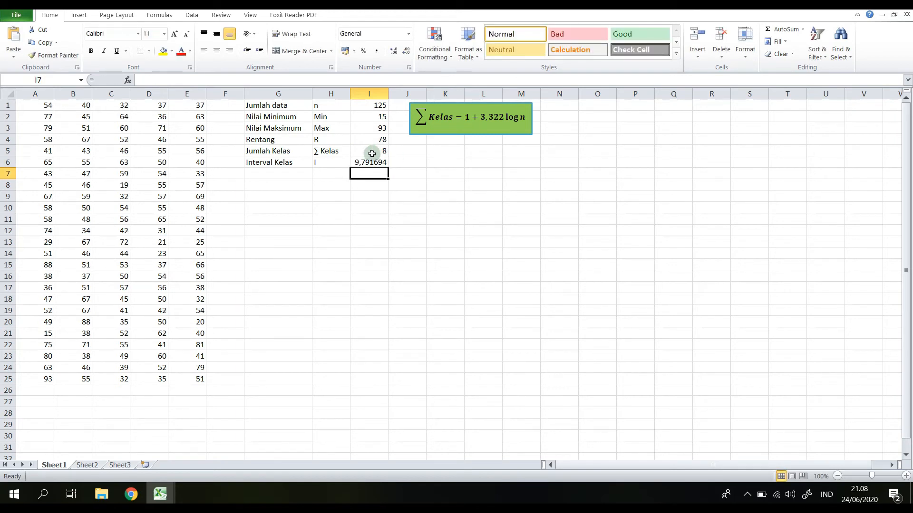
Reduce the class interval in cell I6 to zero displayed decimal places.
{"action": "left_click", "coordinate": [365, 161]}
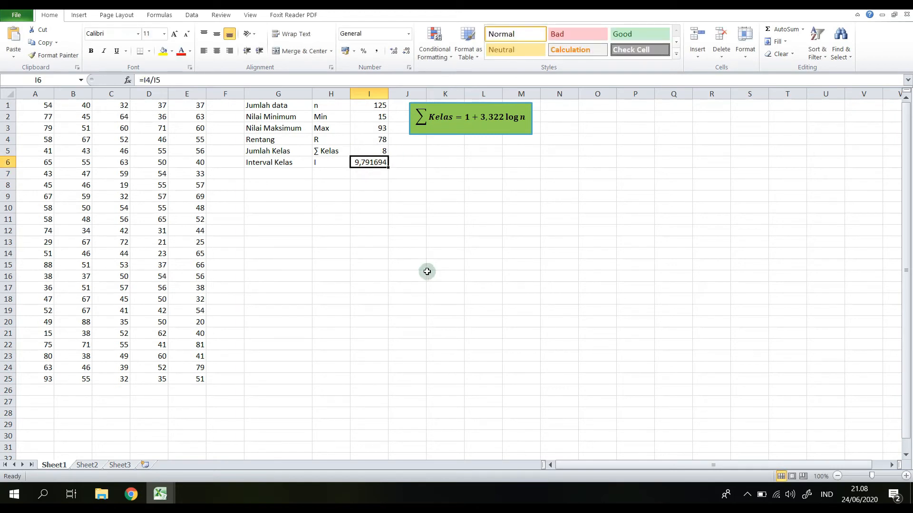
{"action": "left_click", "coordinate": [406, 57]}
{"action": "left_click", "coordinate": [407, 57]}
{"action": "left_click", "coordinate": [406, 57]}
{"action": "left_click", "coordinate": [407, 57]}
{"action": "left_click", "coordinate": [407, 57]}
{"action": "left_click", "coordinate": [407, 57]}
{"action": "left_click", "coordinate": [316, 217]}
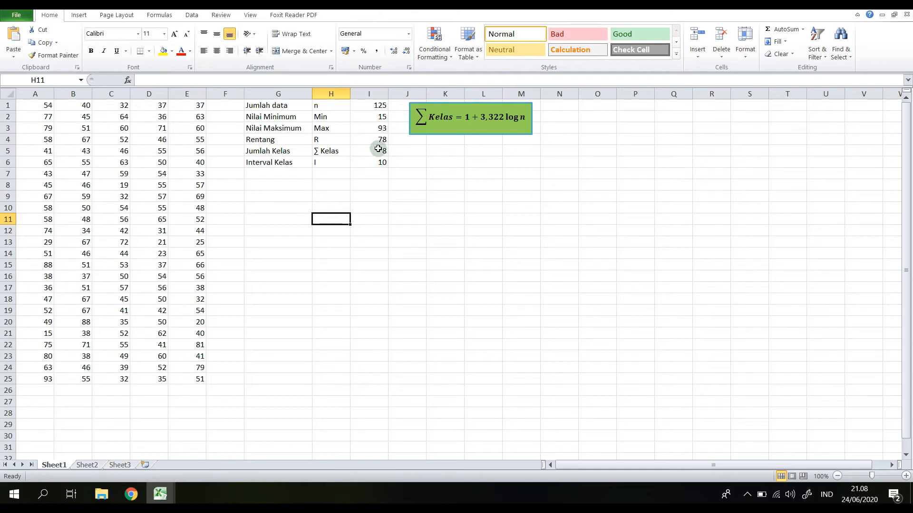
Enter the table headings No in cell H8 and Interval in cell I8.
{"action": "key", "text": "Up"}
{"action": "key", "text": "Up"}
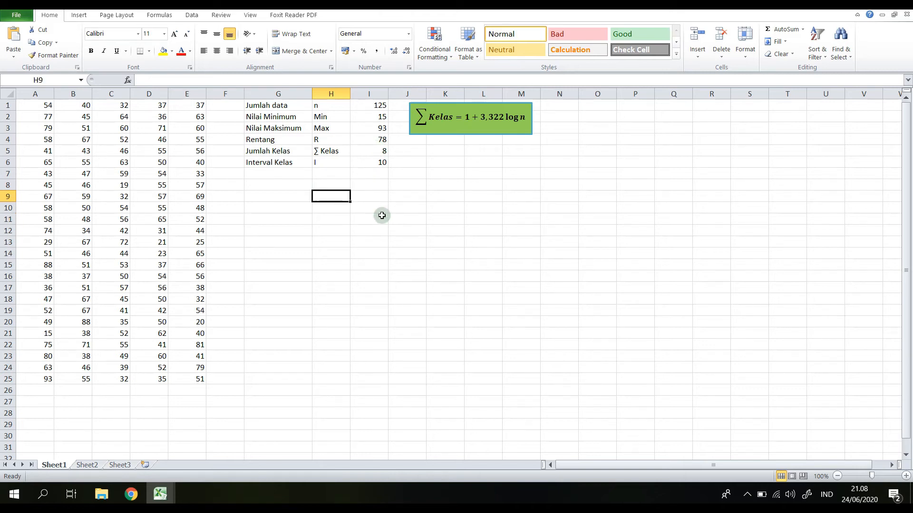
{"action": "left_click", "coordinate": [335, 187]}
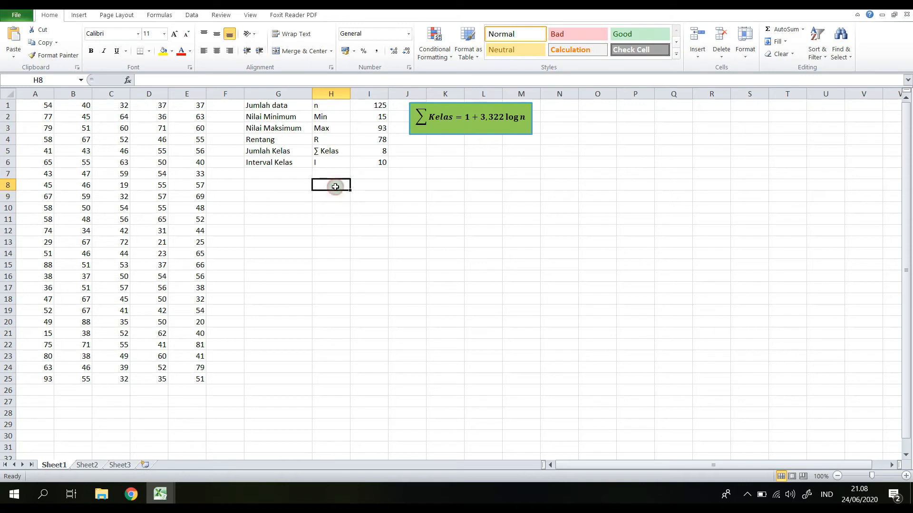
{"action": "type", "text": "No"}
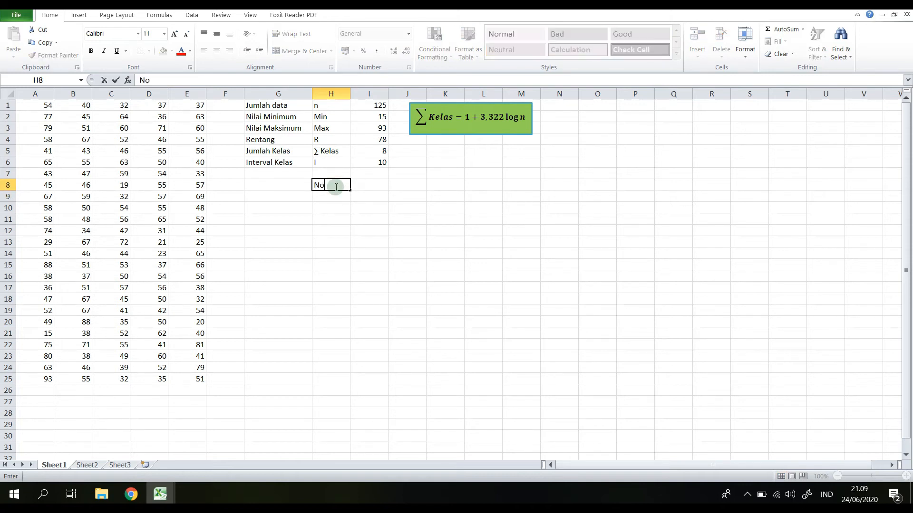
{"action": "key", "text": "Tab"}
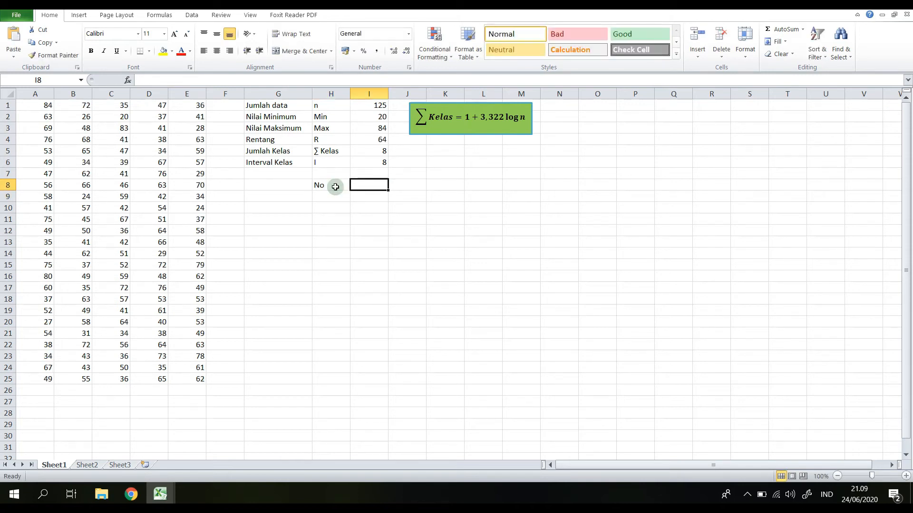
{"action": "type", "text": "Interval"}
{"action": "key", "text": "Tab"}
Merge and center the Interval heading across cells I8 and J8.
{"action": "key", "text": "Left"}
{"action": "key", "text": "shift+Right"}
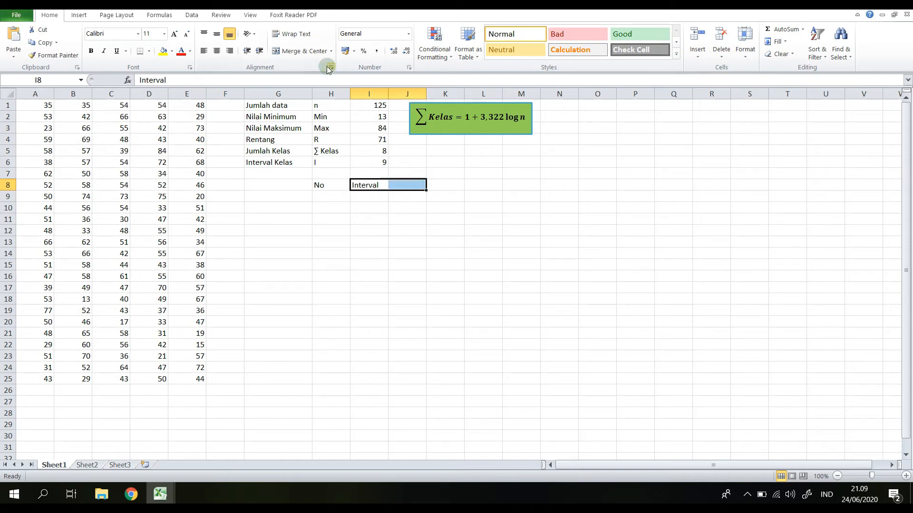
{"action": "left_click", "coordinate": [299, 51]}
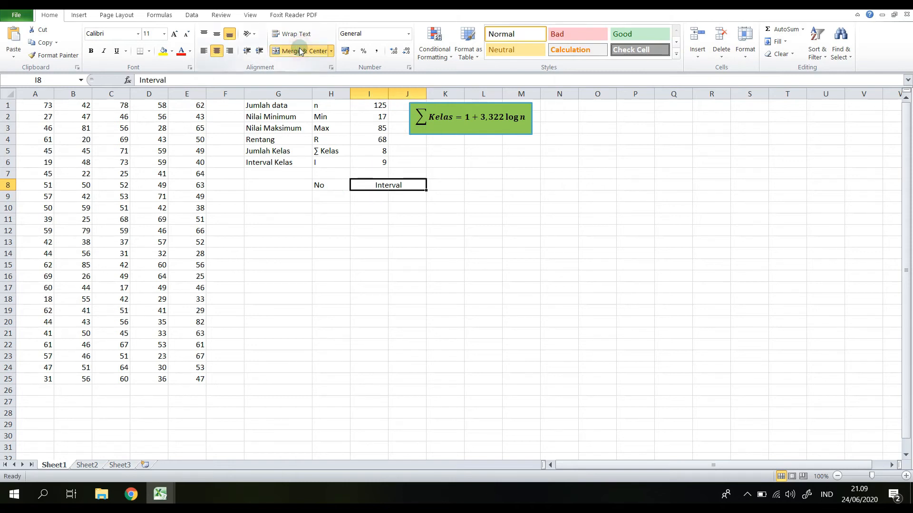
Number the classes 1 to 8 below the No heading in cells H9 to H16.
{"action": "left_click", "coordinate": [358, 196]}
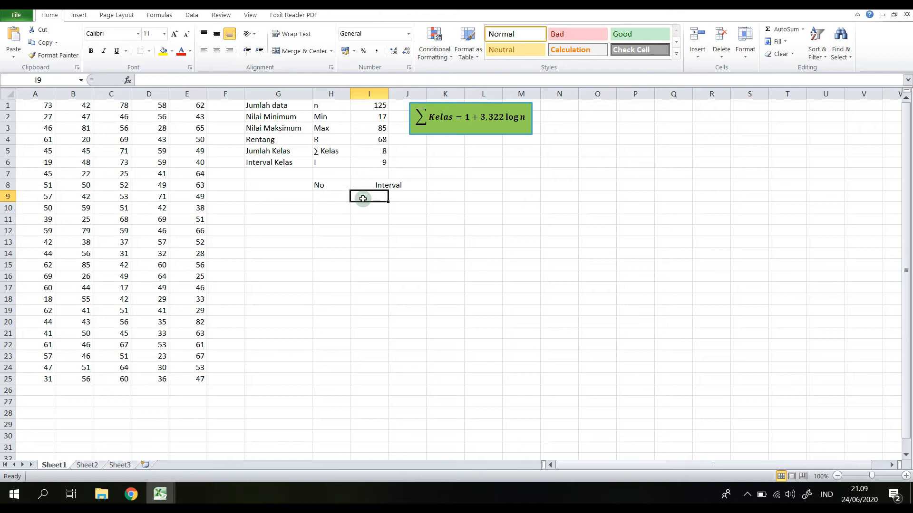
{"action": "left_click", "coordinate": [411, 194]}
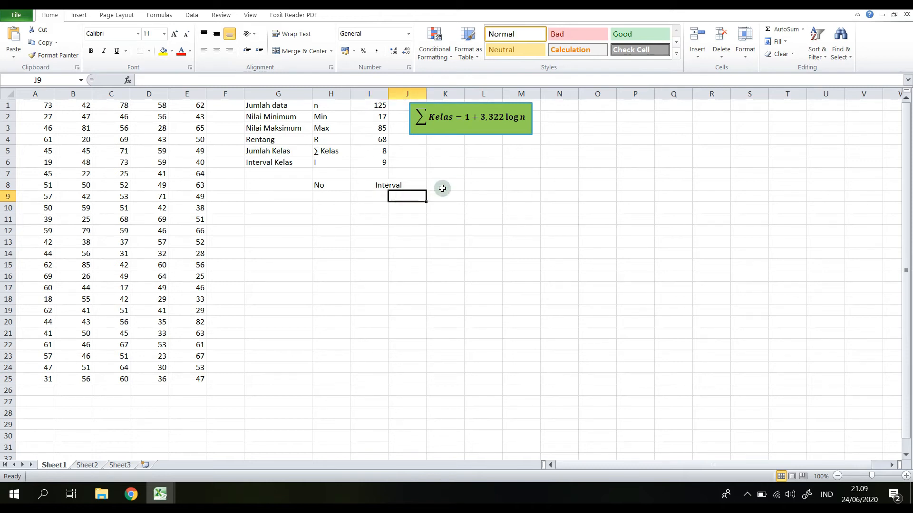
{"action": "left_click", "coordinate": [331, 198]}
{"action": "type", "text": "1"}
{"action": "key", "text": "Return"}
{"action": "type", "text": "2"}
{"action": "key", "text": "Return"}
{"action": "type", "text": "3"}
{"action": "key", "text": "Return"}
{"action": "type", "text": "4"}
{"action": "key", "text": "Return"}
{"action": "type", "text": "5"}
{"action": "key", "text": "Return"}
{"action": "type", "text": "6"}
{"action": "key", "text": "Return"}
{"action": "type", "text": "7"}
{"action": "key", "text": "Return"}
{"action": "type", "text": "8"}
{"action": "key", "text": "Return"}
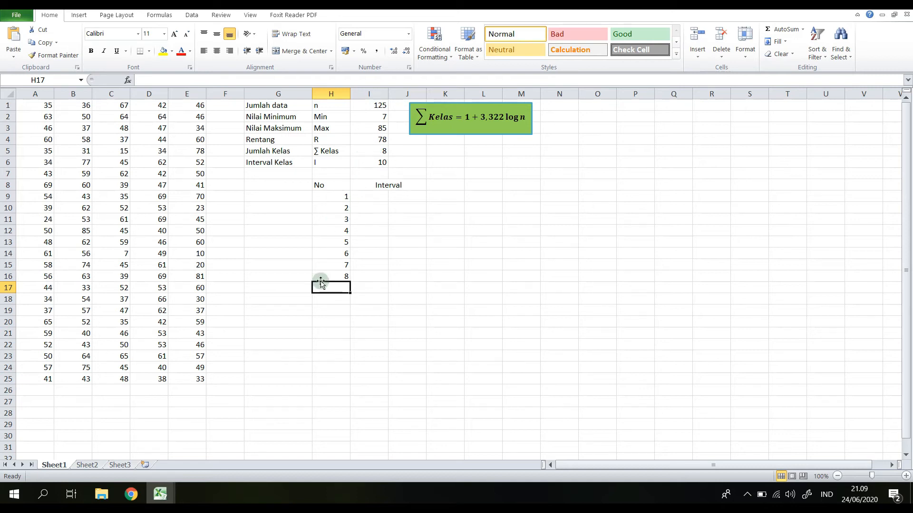
Set the lower limit of the first class in cell I9 to the minimum value with =I2.
{"action": "left_click", "coordinate": [377, 200]}
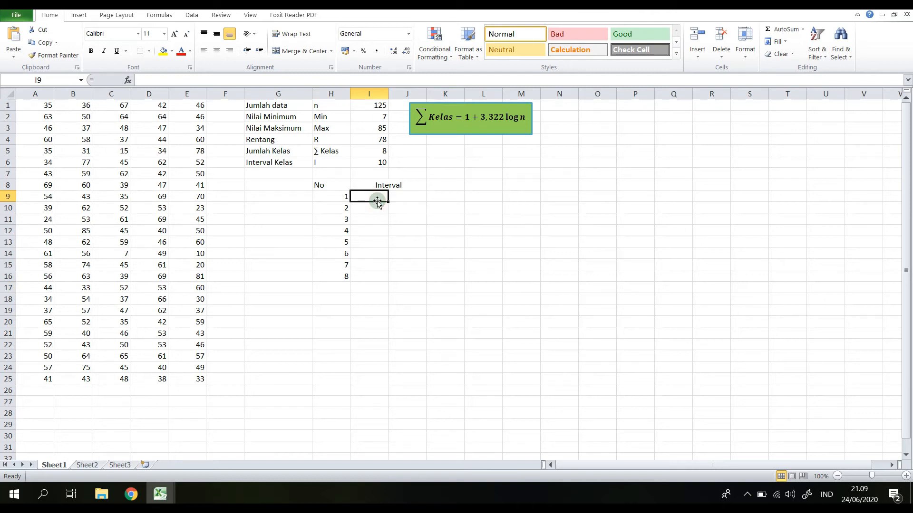
{"action": "type", "text": "="}
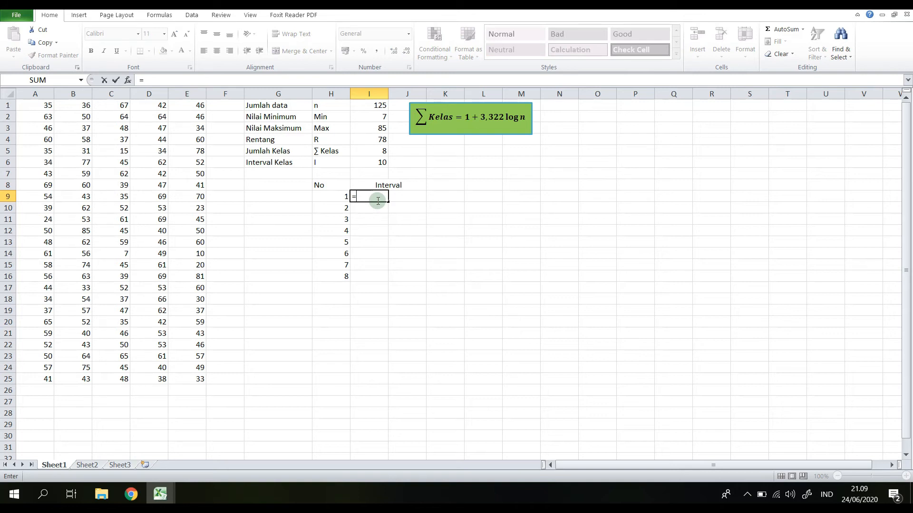
{"action": "left_click", "coordinate": [375, 115]}
{"action": "key", "text": "Return"}
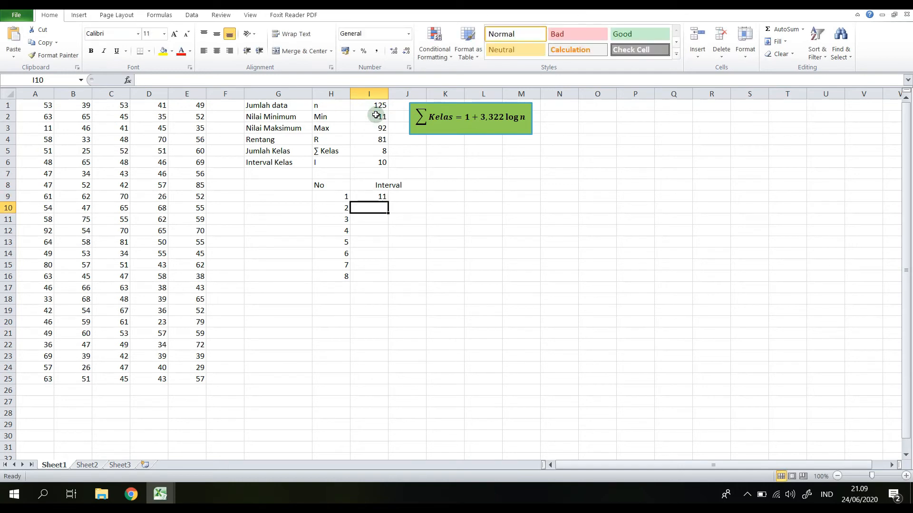
Calculate the upper limit of the first class in cell J9 with =I9+I6-1.
{"action": "key", "text": "Up"}
{"action": "key", "text": "Right"}
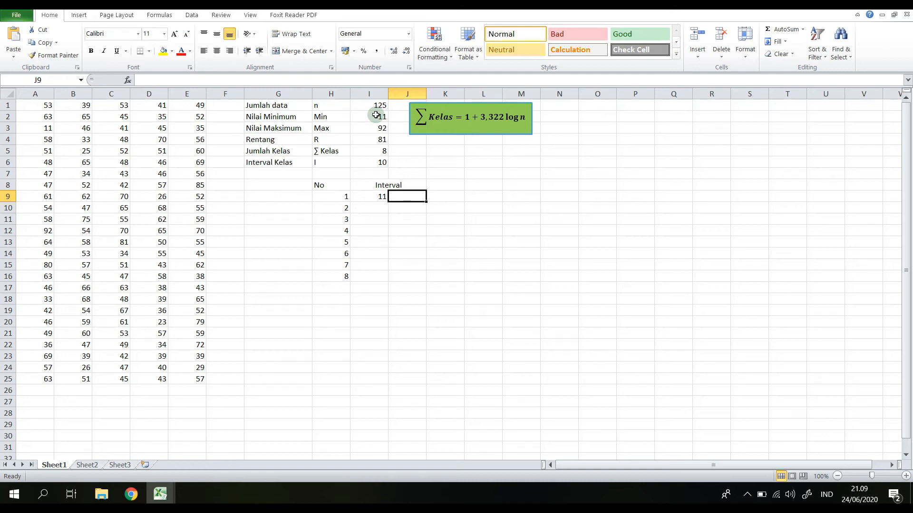
{"action": "type", "text": "="}
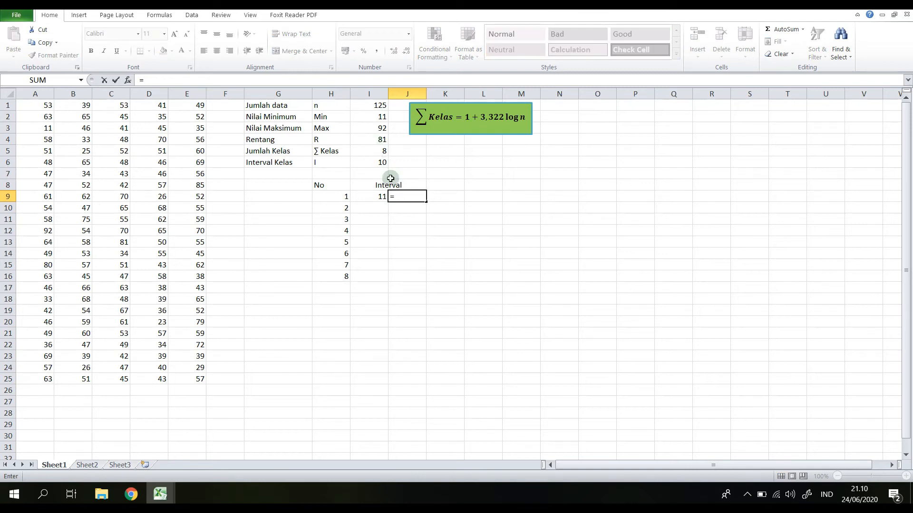
{"action": "left_click", "coordinate": [367, 194]}
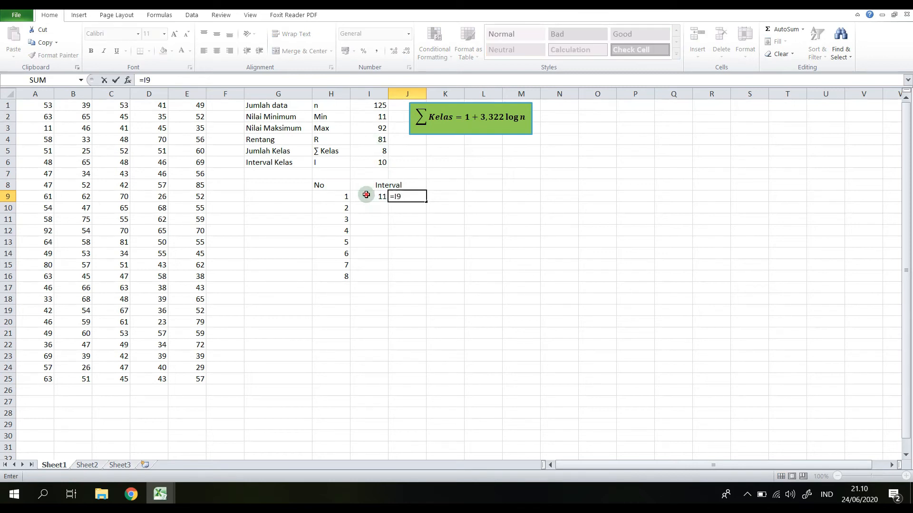
{"action": "type", "text": "+"}
{"action": "left_click", "coordinate": [373, 159]}
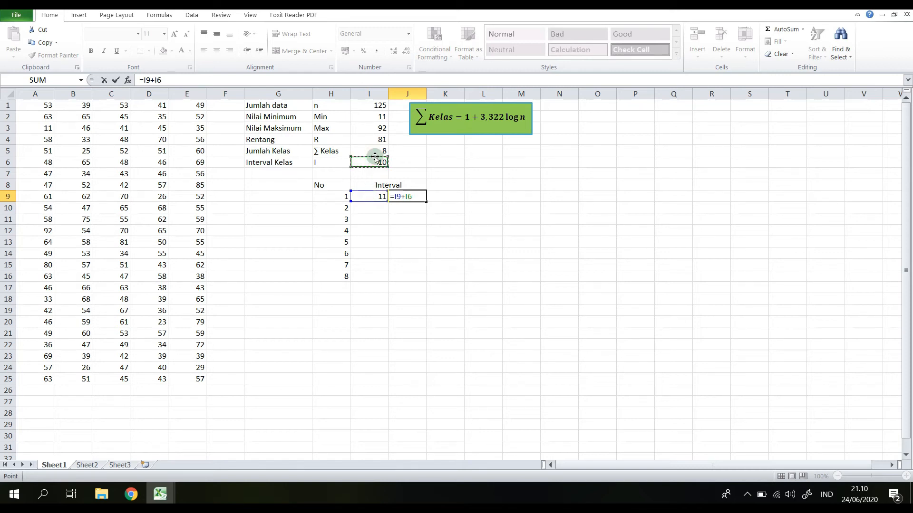
{"action": "type", "text": "-1"}
{"action": "key", "text": "Return"}
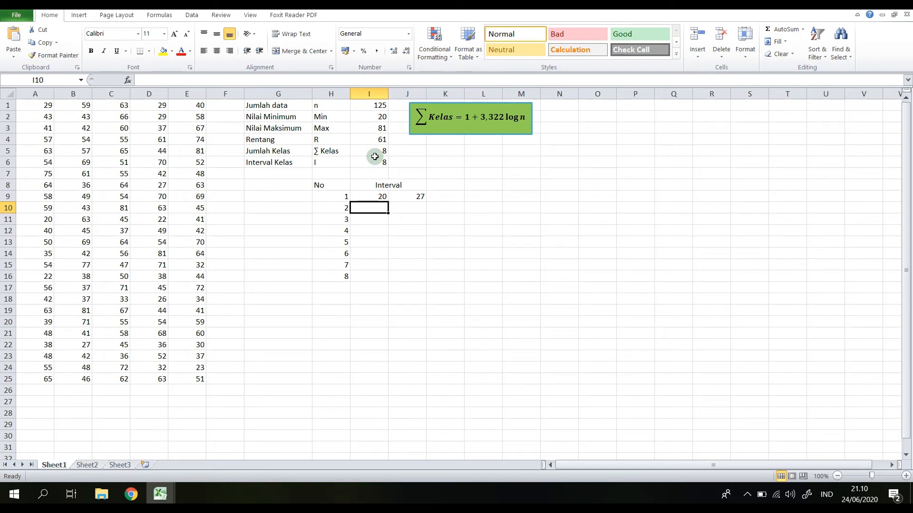
Calculate the lower limit of the second class in cell I10 with =J9+1.
{"action": "type", "text": "="}
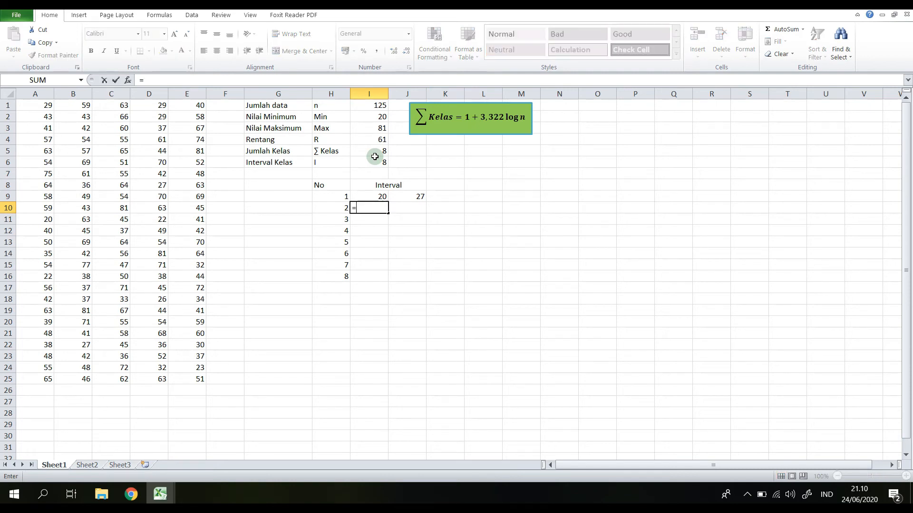
{"action": "left_click", "coordinate": [412, 196]}
{"action": "type", "text": "+1"}
{"action": "key", "text": "Return"}
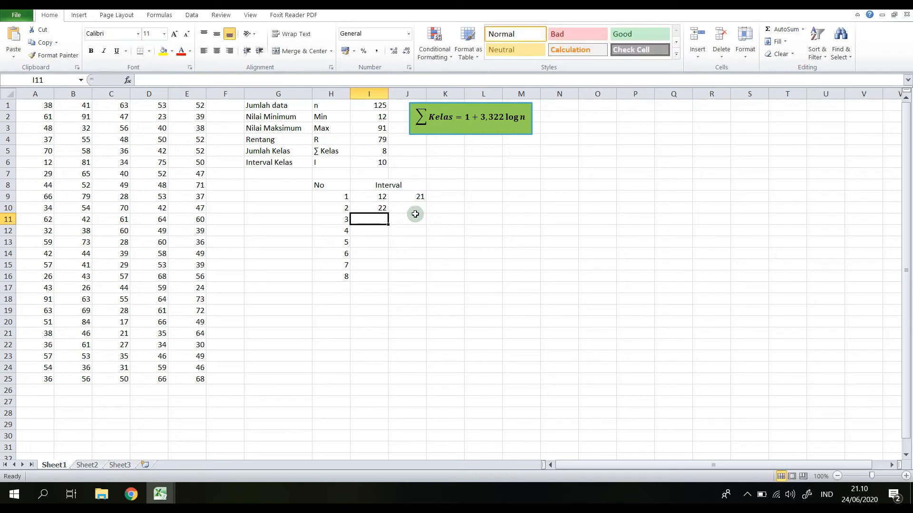
Try to copy the upper limit formula from cell J9 into J10, inspect its cell references, and undo the fill.
{"action": "left_click", "coordinate": [414, 196]}
{"action": "left_click_drag", "start_coordinate": [425, 201], "coordinate": [425, 214]}
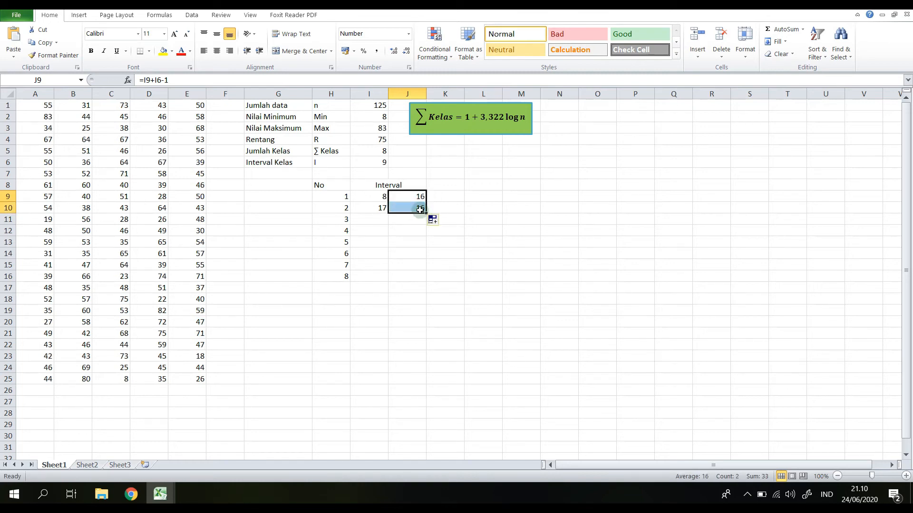
{"action": "left_click", "coordinate": [409, 208]}
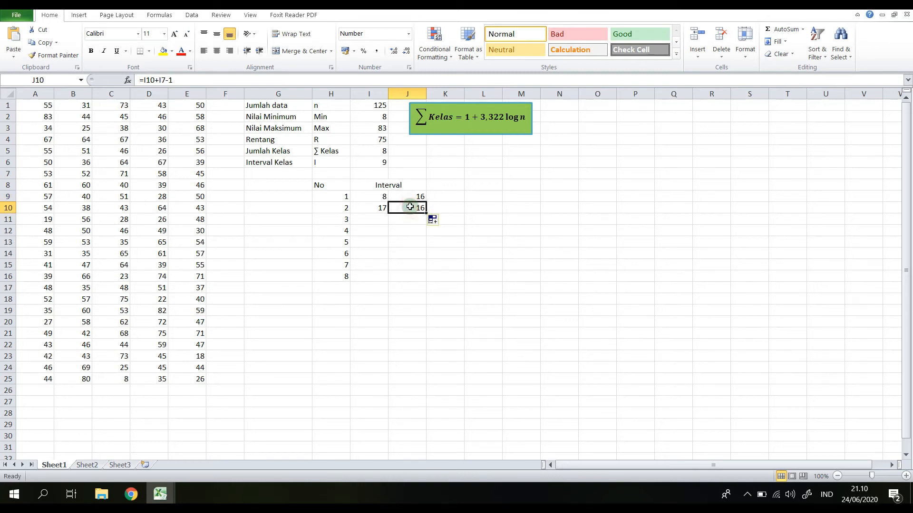
{"action": "left_click", "coordinate": [191, 84]}
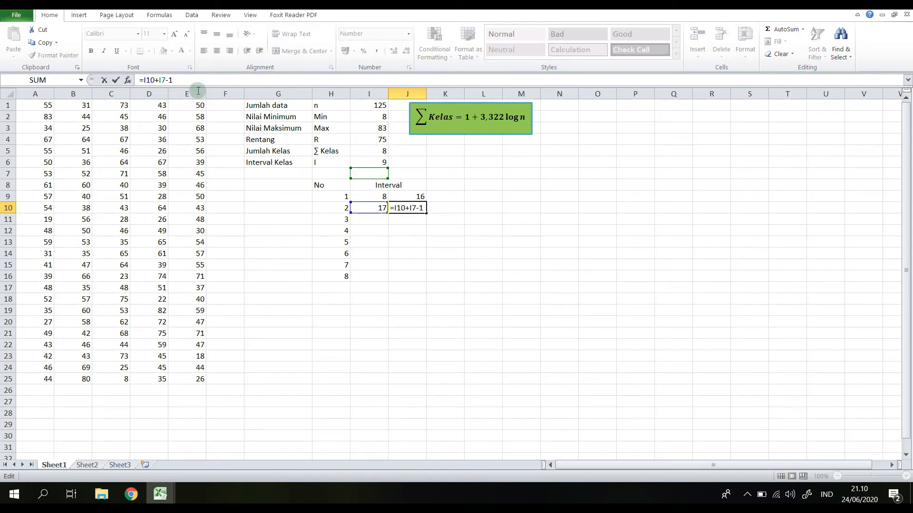
{"action": "left_click", "coordinate": [373, 272]}
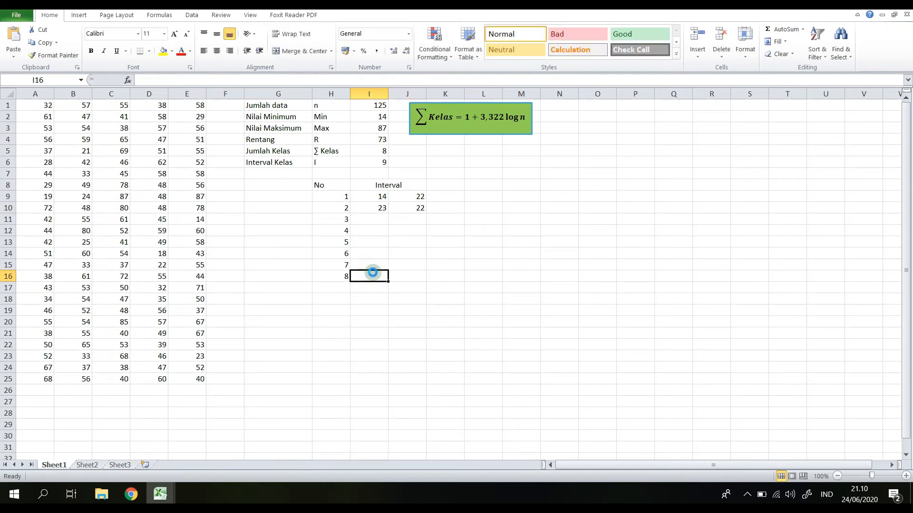
{"action": "left_click", "coordinate": [407, 208]}
{"action": "key", "text": "ctrl+z"}
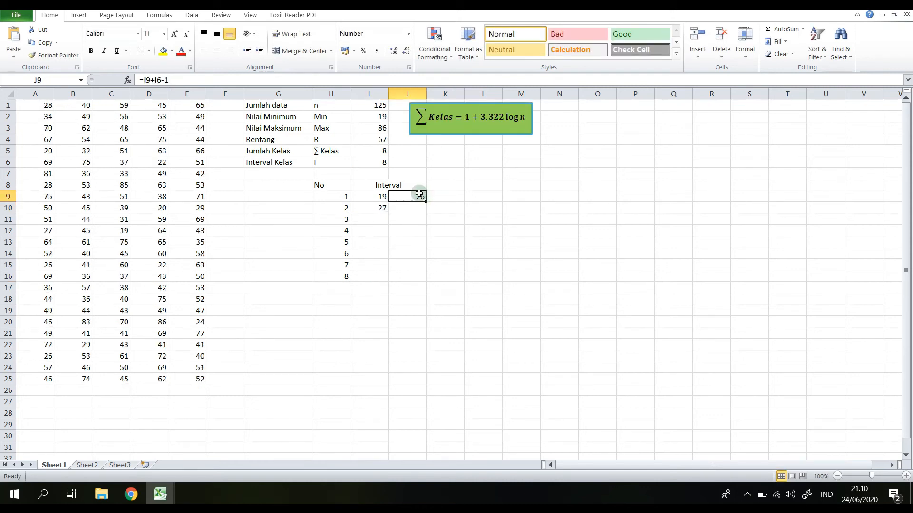
Make the class interval reference in cell J9 absolute so the formula reads =I9+$I$6-1.
{"action": "left_click", "coordinate": [159, 80]}
{"action": "double_click", "coordinate": [160, 79]}
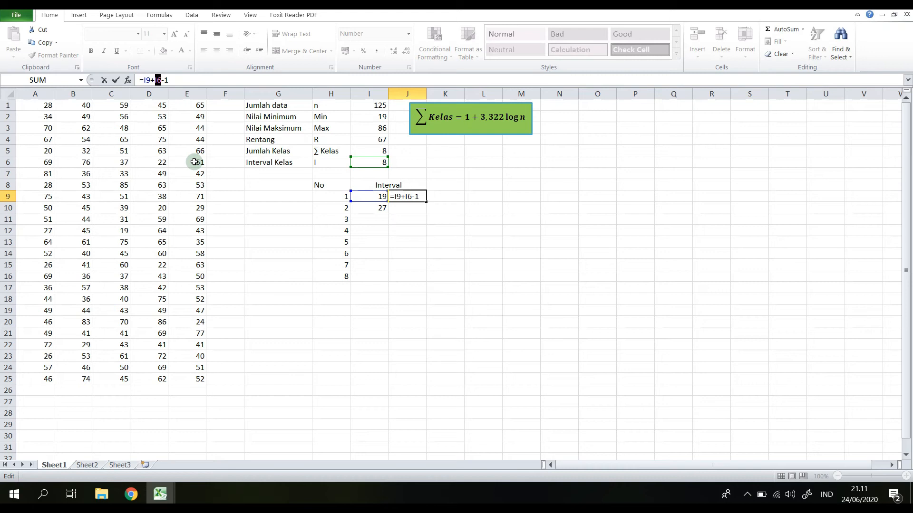
{"action": "key", "text": "F4"}
{"action": "key", "text": "Return"}
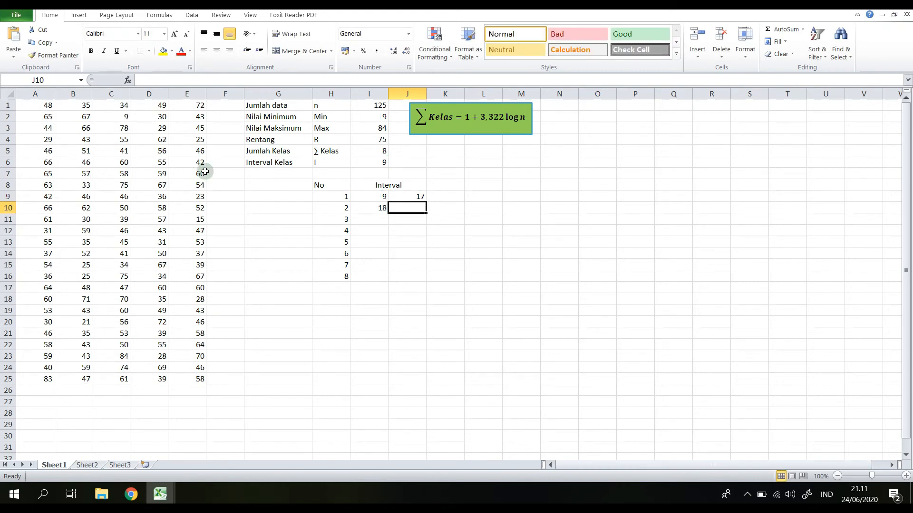
Fill the upper limit formula from J9 down to J16 and the lower limit formula from I10 down to I16.
{"action": "left_click", "coordinate": [412, 195]}
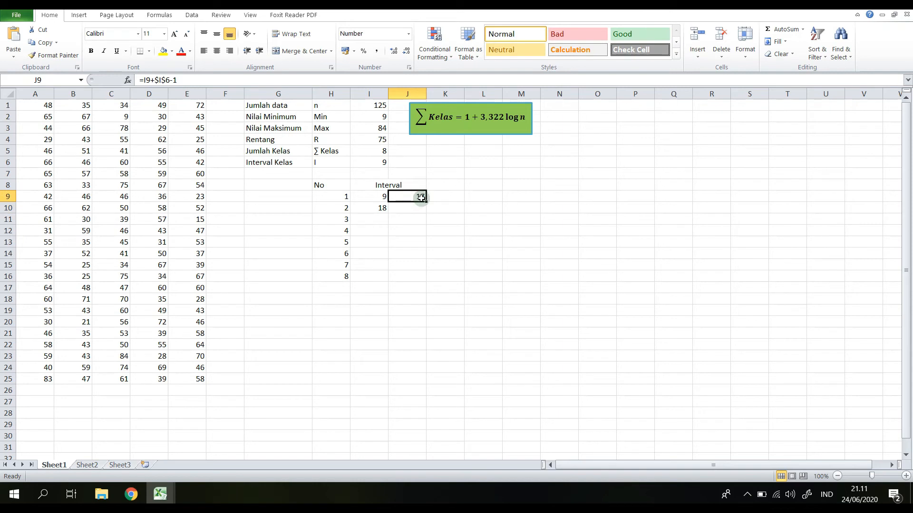
{"action": "left_click_drag", "start_coordinate": [426, 201], "coordinate": [424, 280]}
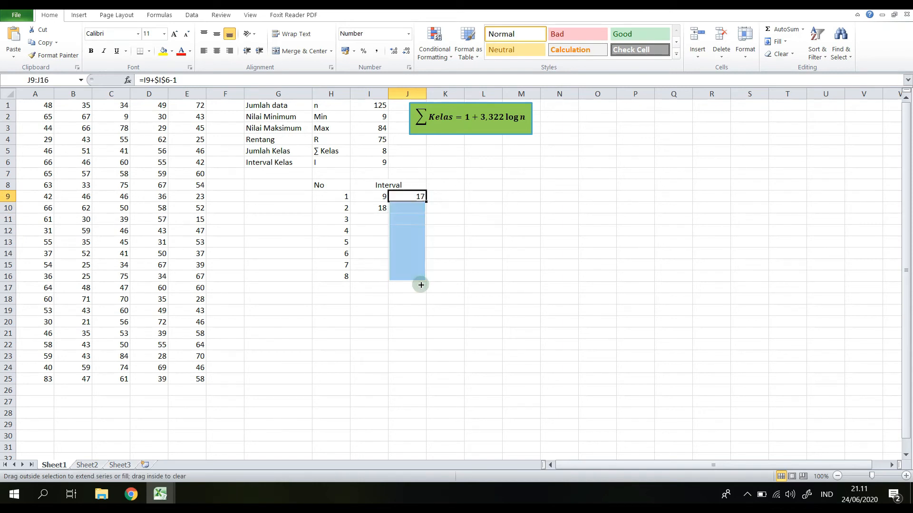
{"action": "left_click", "coordinate": [383, 207]}
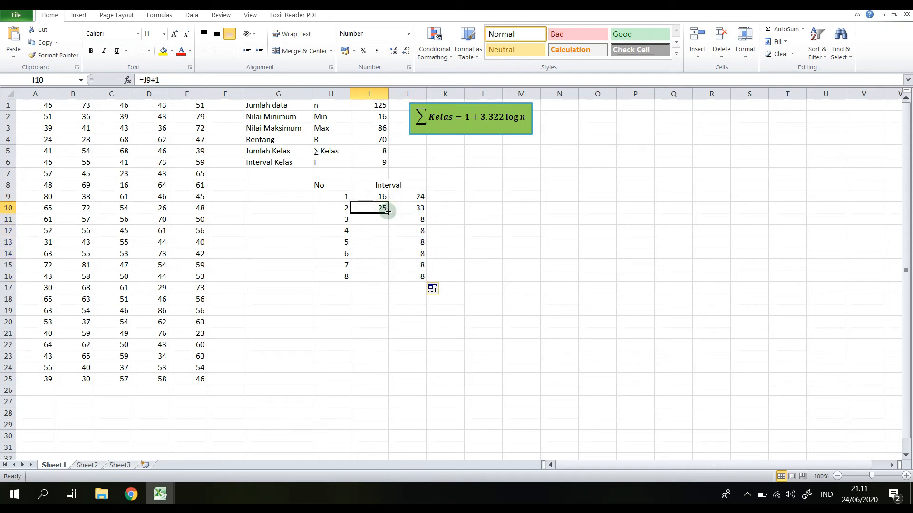
{"action": "left_click_drag", "start_coordinate": [388, 212], "coordinate": [388, 283]}
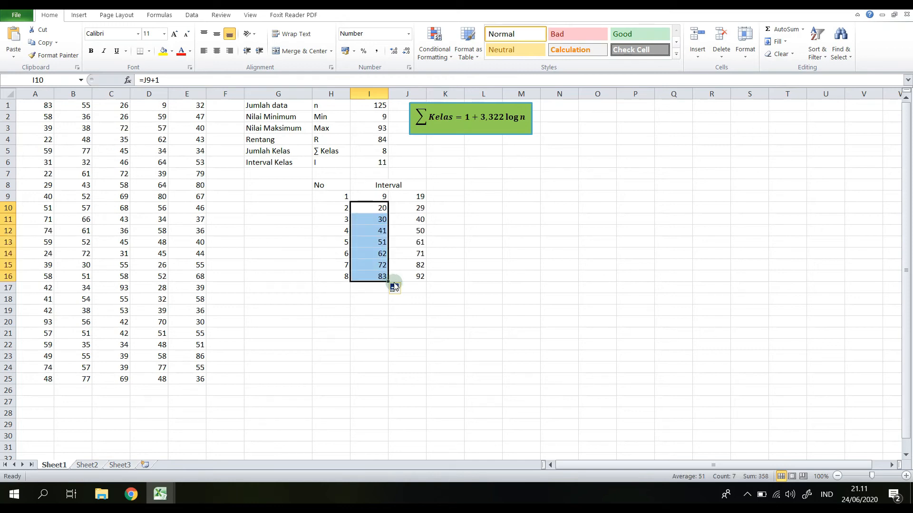
Compare the last upper limit in J16 with the maximum value in I3, and add class number 9 in cell H17.
{"action": "left_click", "coordinate": [419, 276]}
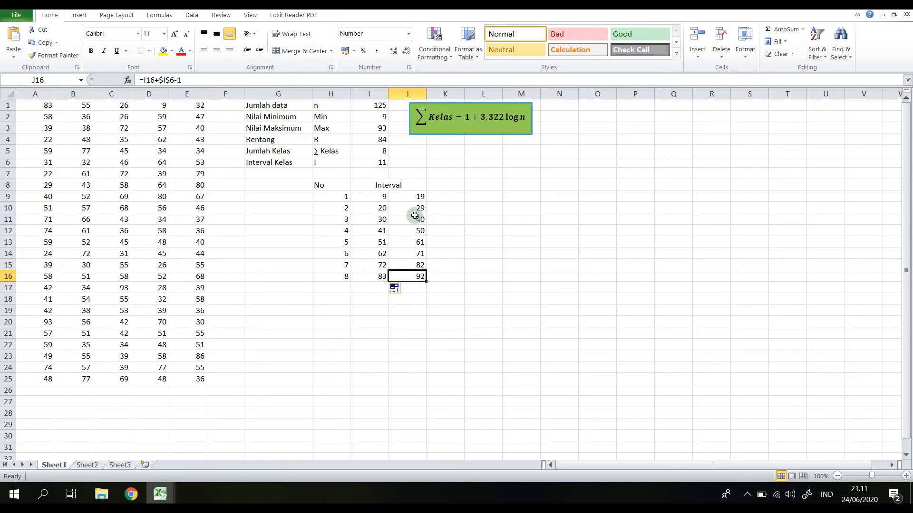
{"action": "left_click", "coordinate": [374, 129]}
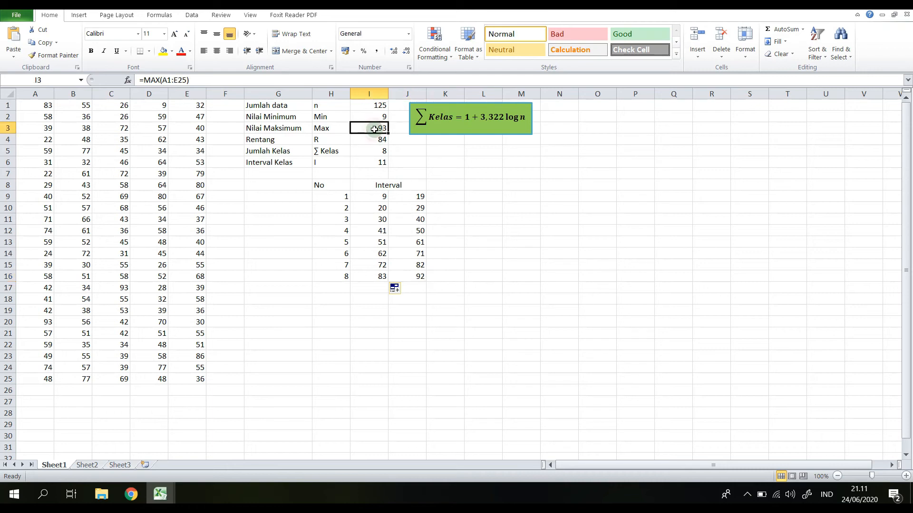
{"action": "left_click", "coordinate": [411, 278]}
{"action": "left_click", "coordinate": [341, 289]}
{"action": "type", "text": "9"}
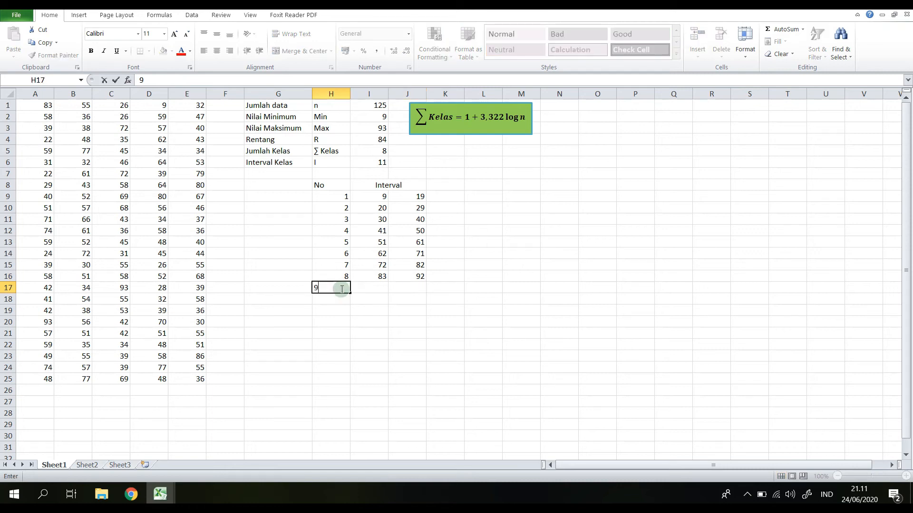
{"action": "left_click", "coordinate": [342, 289]}
{"action": "left_click", "coordinate": [353, 291]}
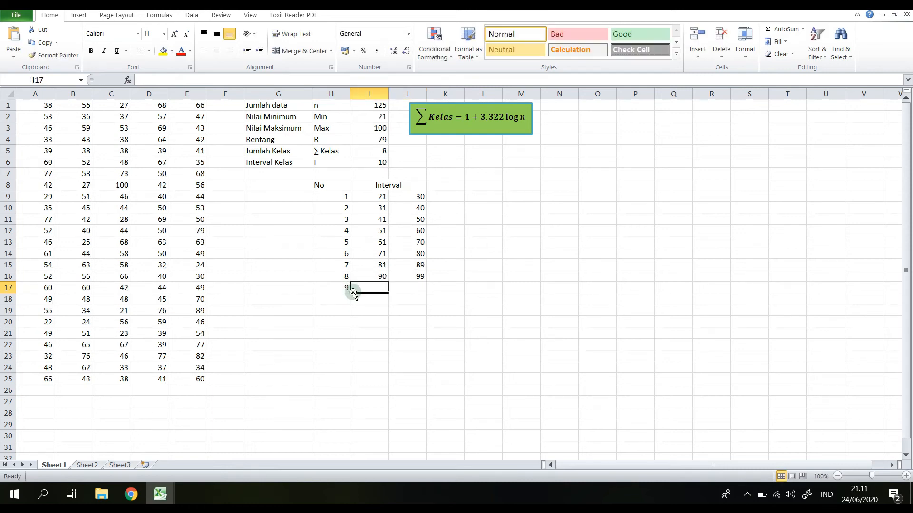
Extend the upper and lower limit formulas from J16 and I16 into row 17 for the ninth class.
{"action": "left_click", "coordinate": [420, 277]}
{"action": "key", "text": "ctrl+d"}
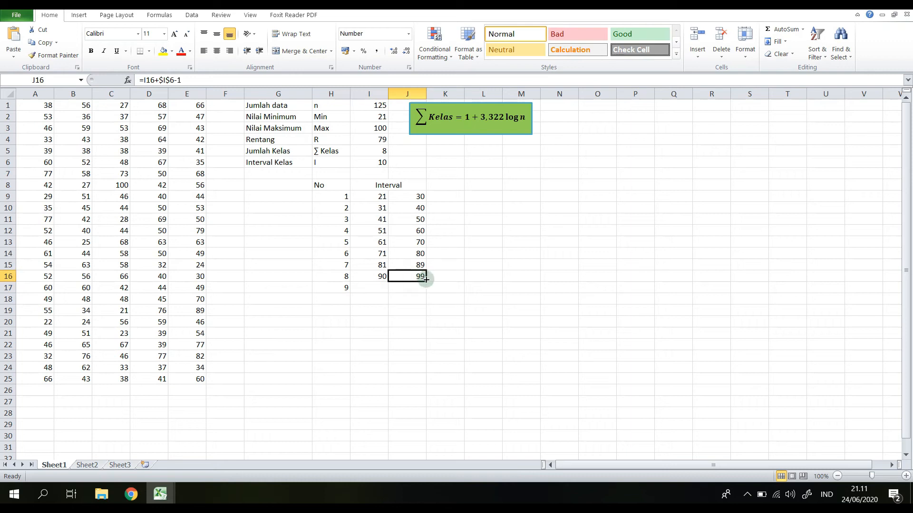
{"action": "left_click_drag", "start_coordinate": [424, 281], "coordinate": [418, 295]}
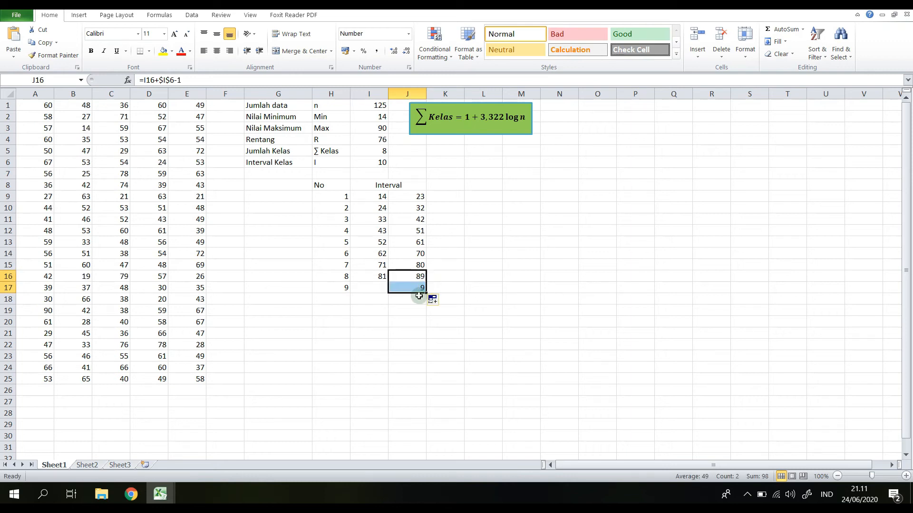
{"action": "left_click", "coordinate": [373, 276]}
{"action": "left_click_drag", "start_coordinate": [385, 283], "coordinate": [385, 296]}
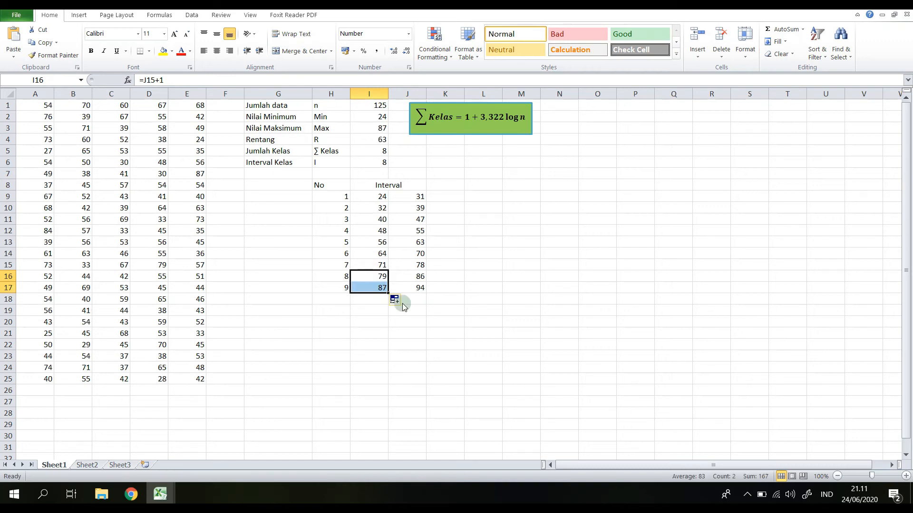
{"action": "left_click", "coordinate": [423, 243]}
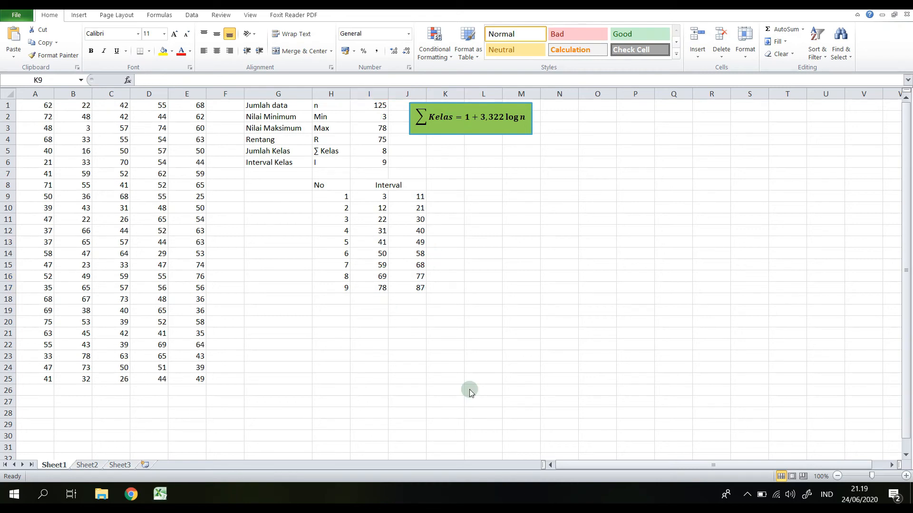
Enter the frequency column heading F in cell K8.
{"action": "left_click", "coordinate": [445, 183]}
{"action": "type", "text": "F"}
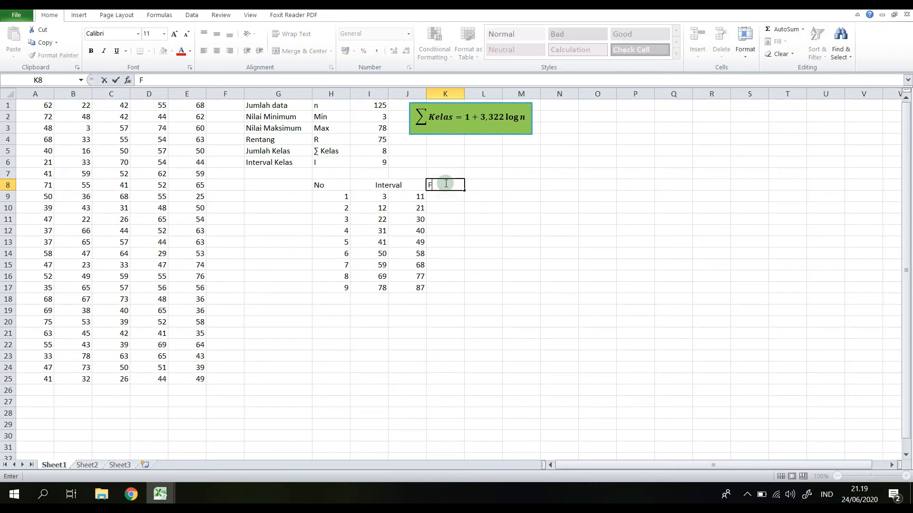
{"action": "key", "text": "Return"}
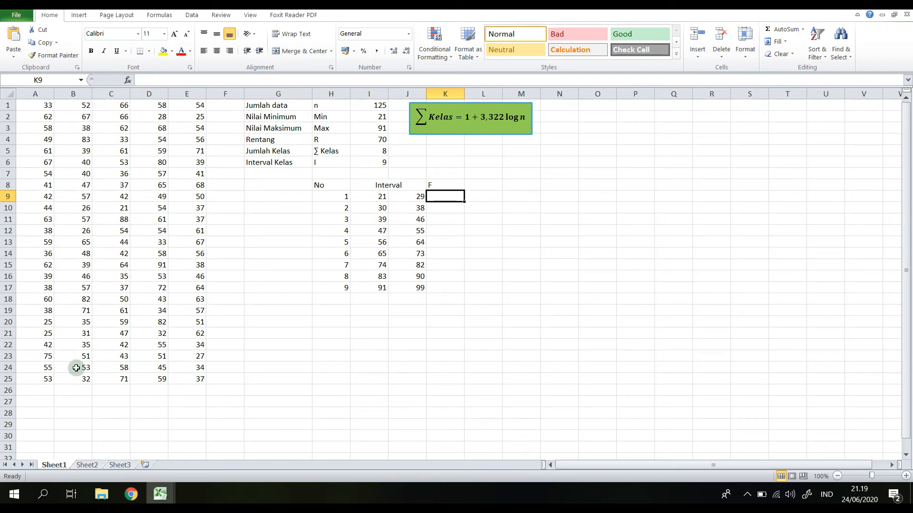
{"action": "left_click", "coordinate": [122, 241]}
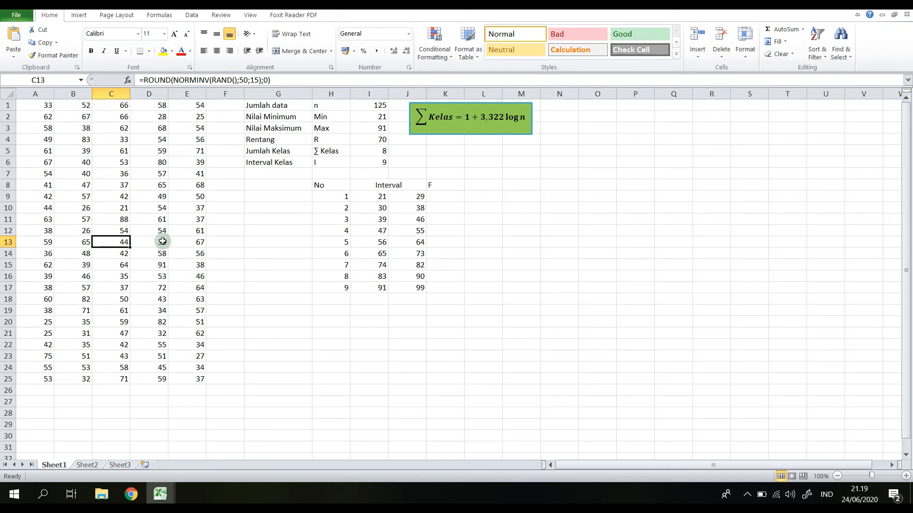
{"action": "left_click", "coordinate": [237, 269]}
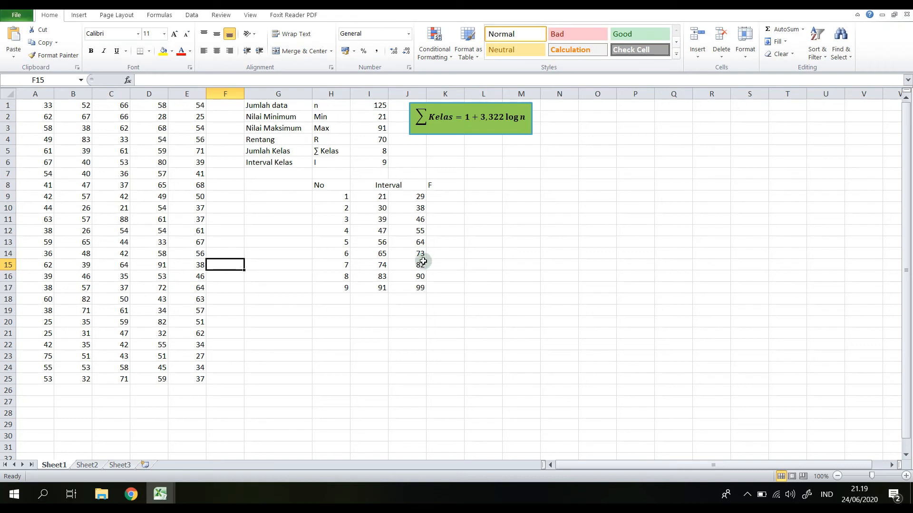
{"action": "left_click", "coordinate": [447, 197]}
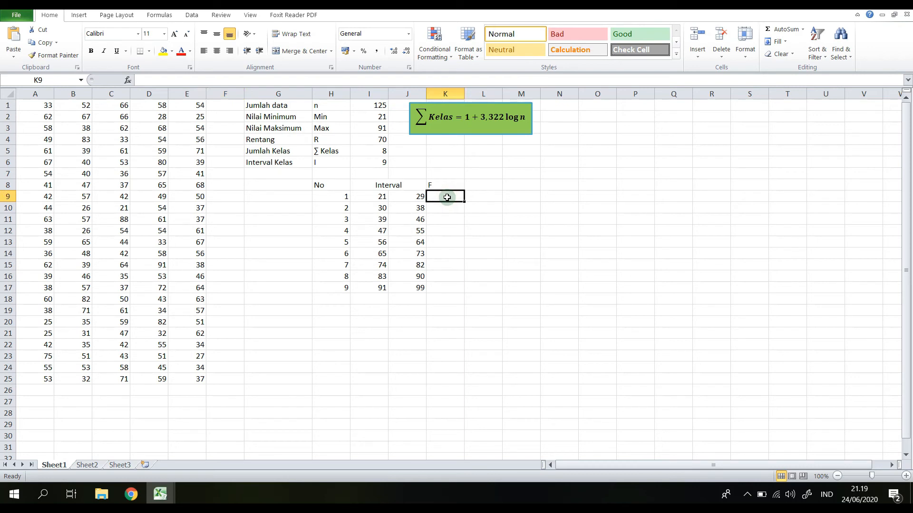
{"action": "key", "text": "Right"}
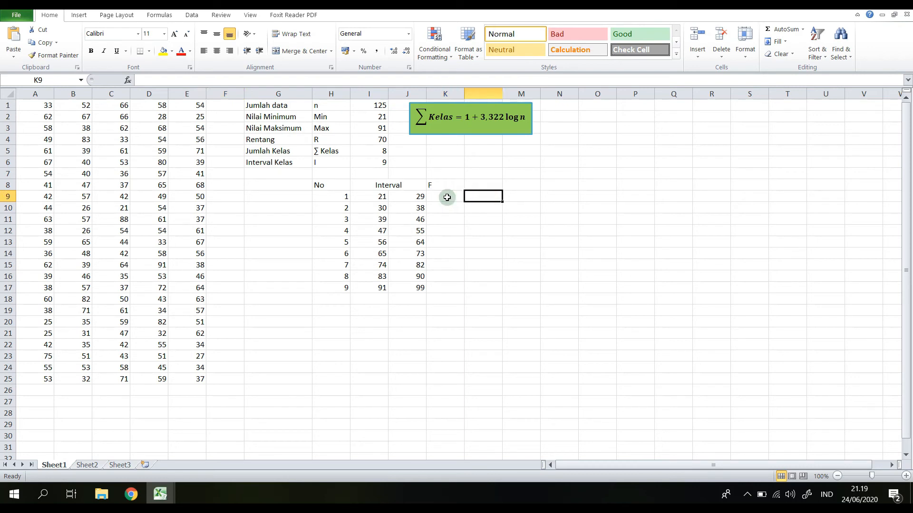
{"action": "left_click", "coordinate": [447, 196]}
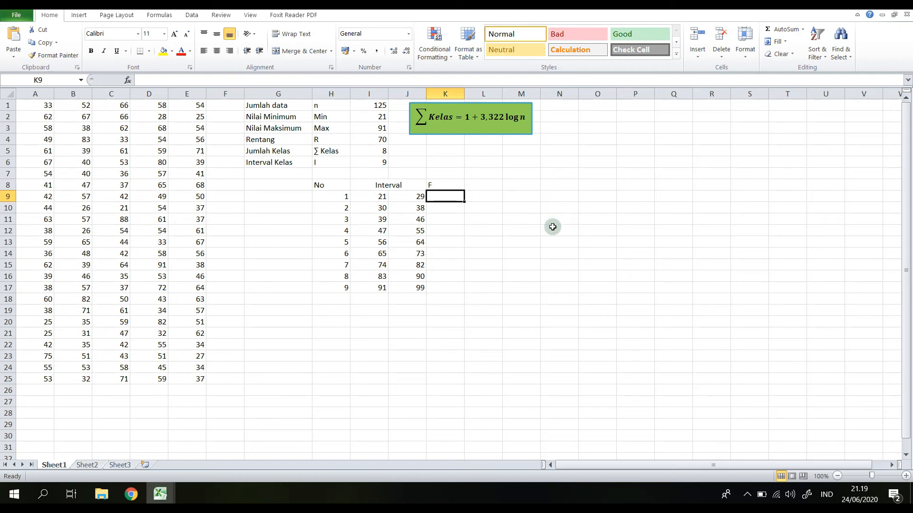
{"action": "key", "text": "shift+Down"}
{"action": "key", "text": "shift+Down"}
{"action": "key", "text": "shift+Down"}
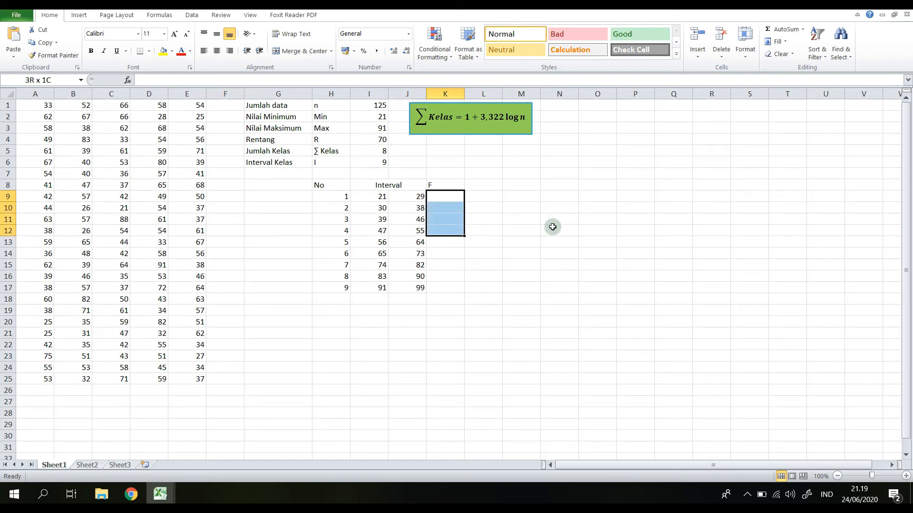
{"action": "key", "text": "shift+Down"}
{"action": "key", "text": "shift+Down"}
{"action": "key", "text": "shift+Down"}
{"action": "key", "text": "shift+Down"}
{"action": "key", "text": "shift+Down"}
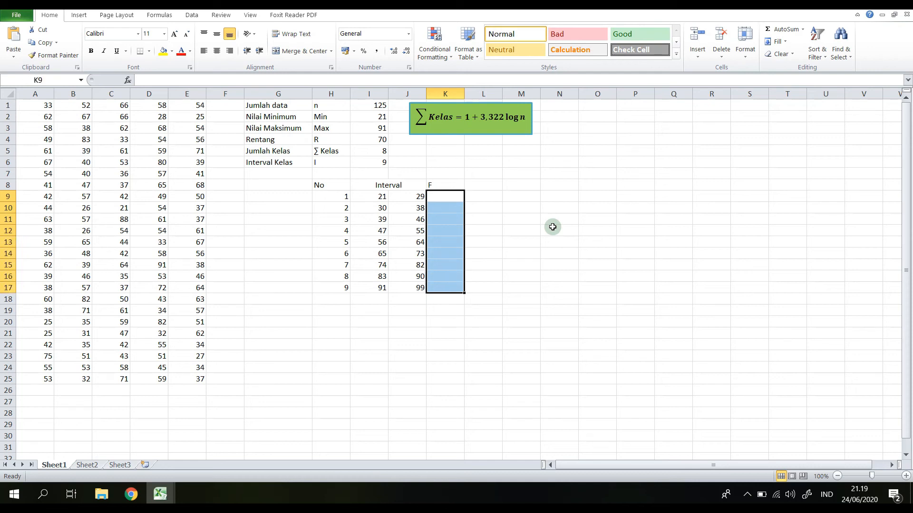
{"action": "double_click", "coordinate": [438, 198]}
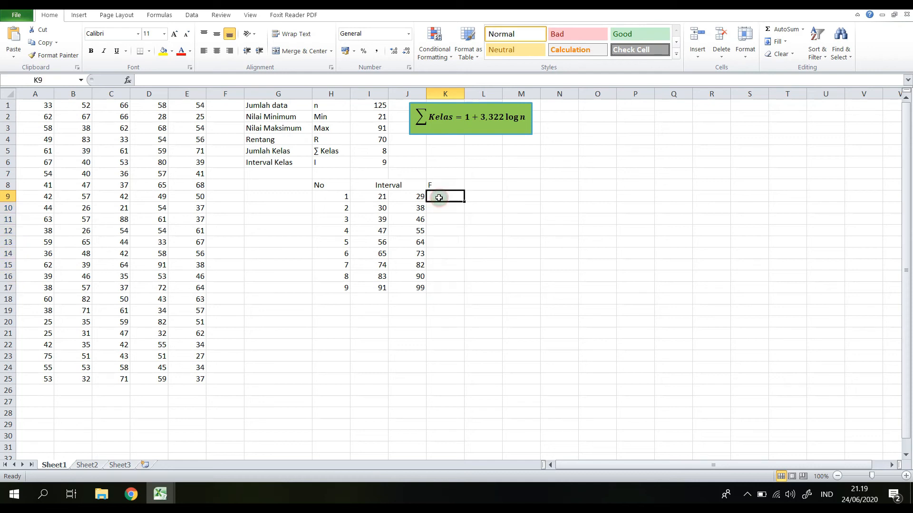
{"action": "left_click", "coordinate": [457, 227]}
Fill K9:K17 with the array formula =FREQUENCY(A1:E25;J9:J17) to count the data in each class.
{"action": "left_click_drag", "start_coordinate": [444, 196], "coordinate": [448, 286]}
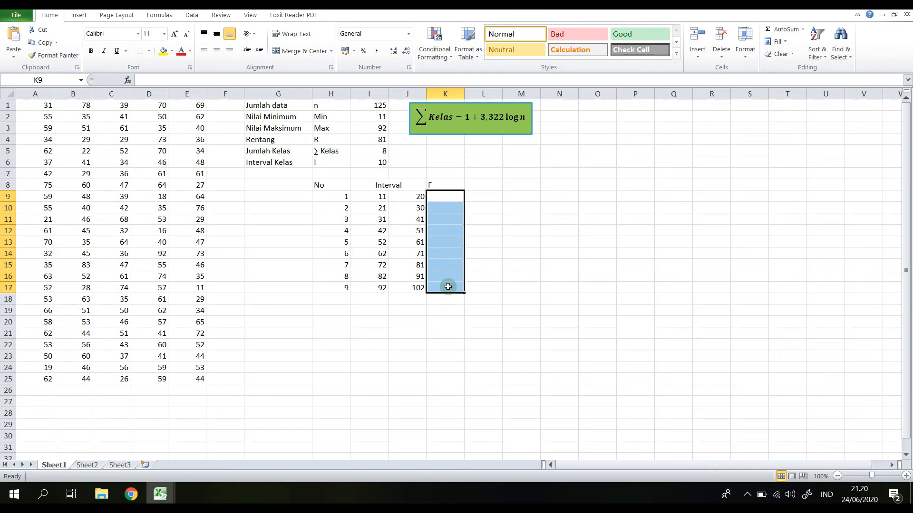
{"action": "type", "text": "="}
{"action": "type", "text": "=fr"}
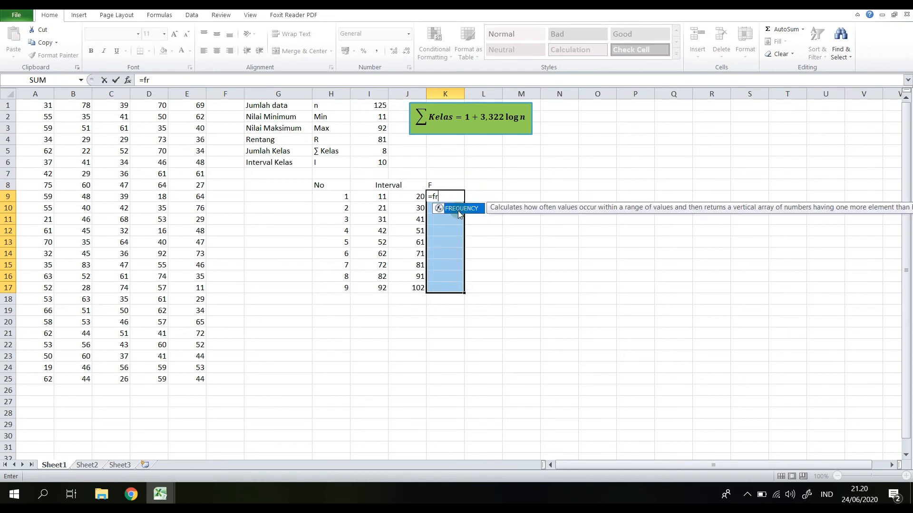
{"action": "double_click", "coordinate": [459, 214]}
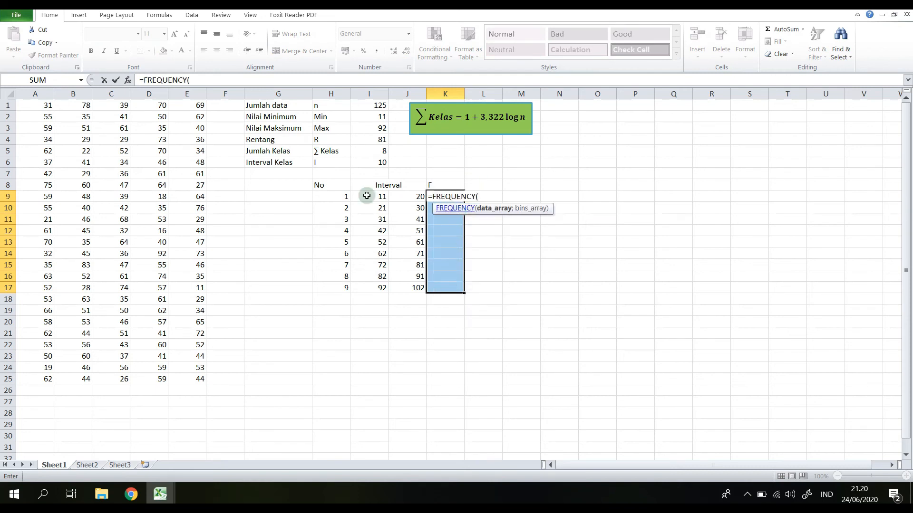
{"action": "left_click_drag", "start_coordinate": [36, 103], "coordinate": [198, 376]}
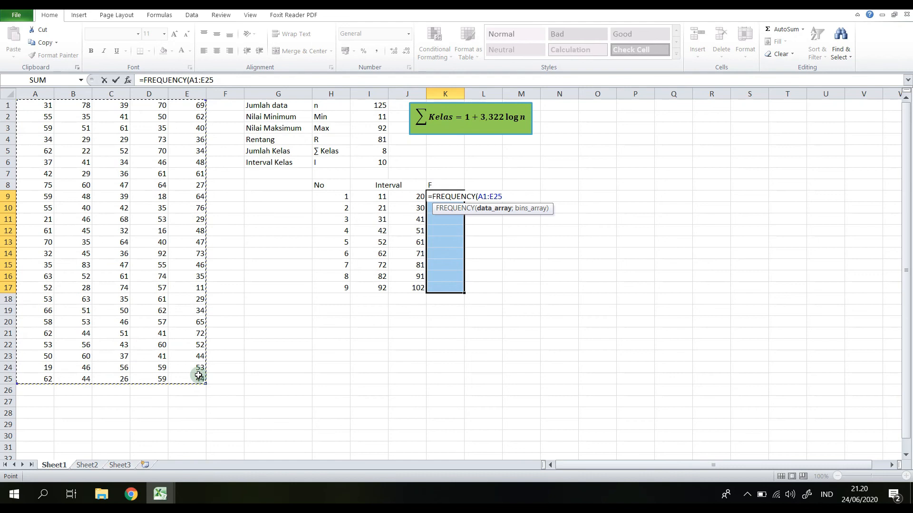
{"action": "type", "text": ";"}
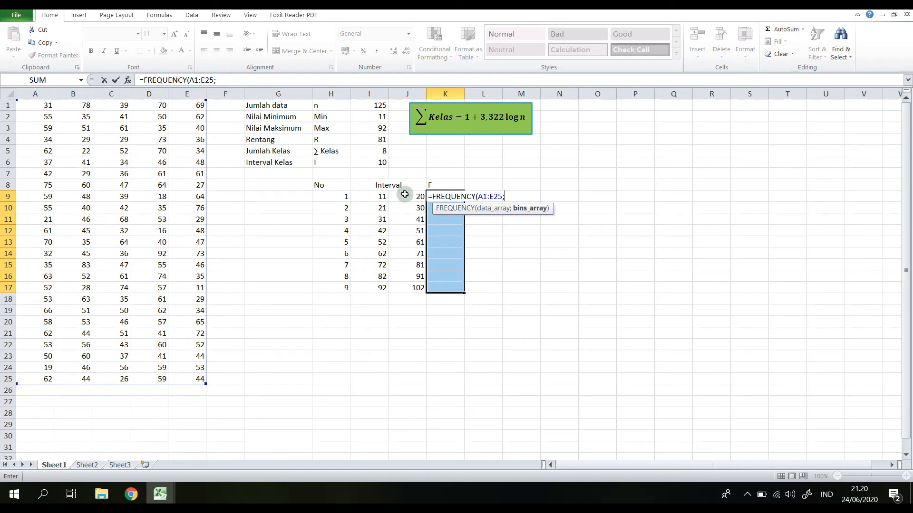
{"action": "left_click_drag", "start_coordinate": [404, 194], "coordinate": [404, 285]}
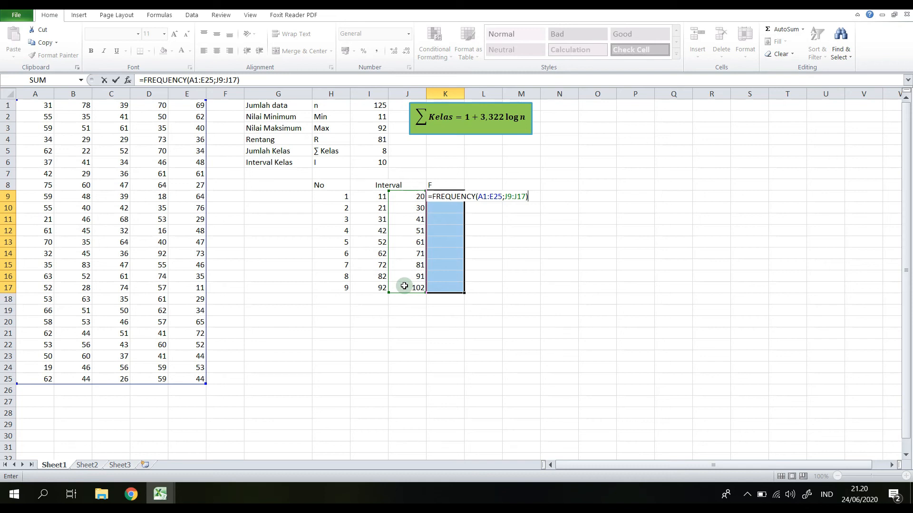
{"action": "key", "text": "ctrl+shift+Return"}
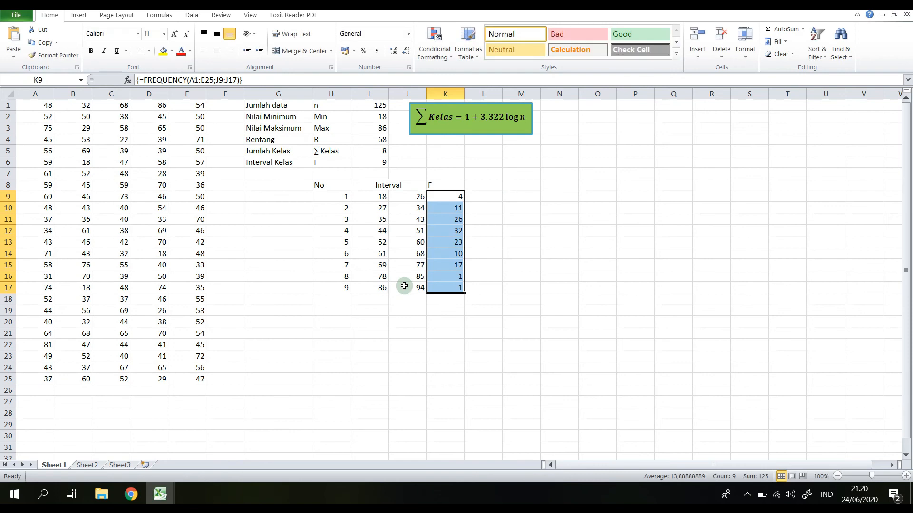
{"action": "left_click", "coordinate": [493, 327]}
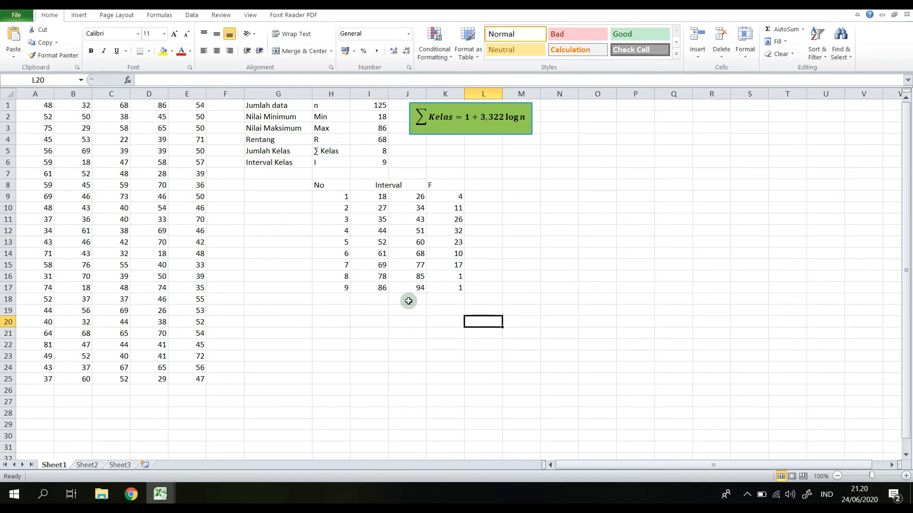
Total the frequencies K9:K17 in cell K18 with a SUM formula.
{"action": "left_click_drag", "start_coordinate": [344, 299], "coordinate": [414, 300]}
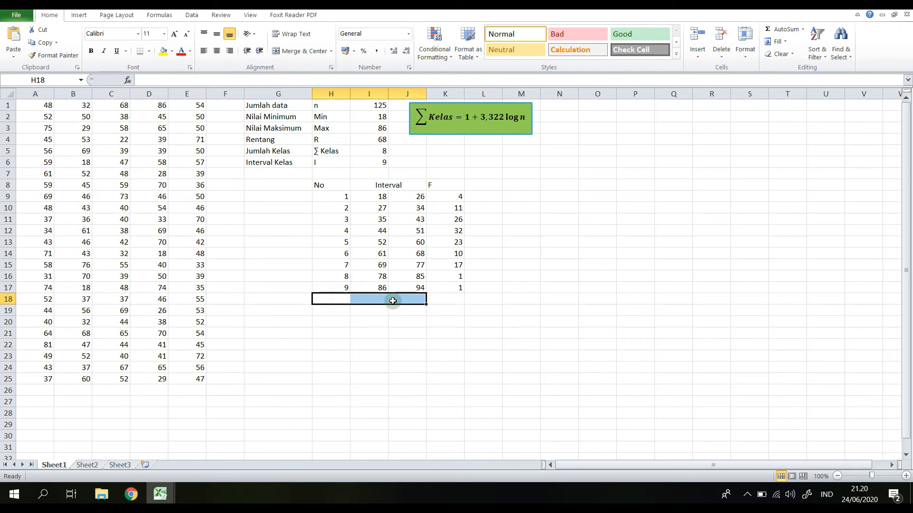
{"action": "left_click", "coordinate": [446, 299]}
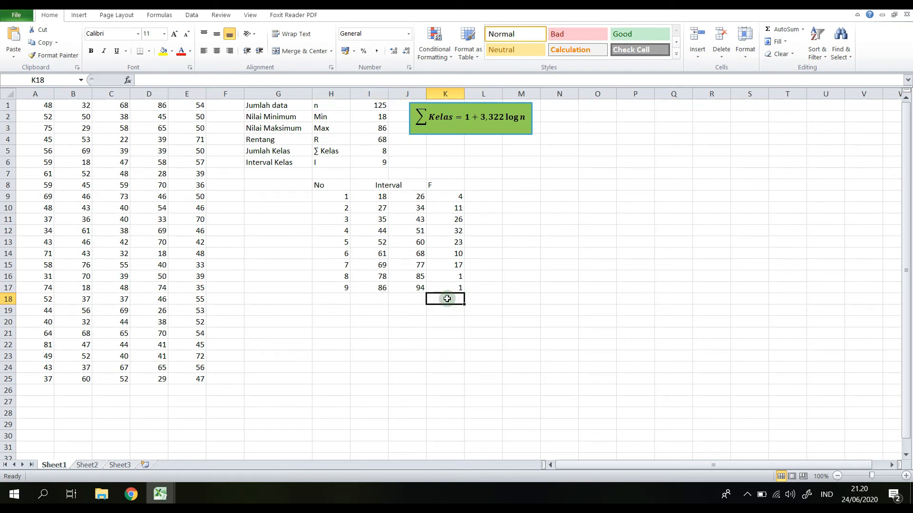
{"action": "type", "text": "=s"}
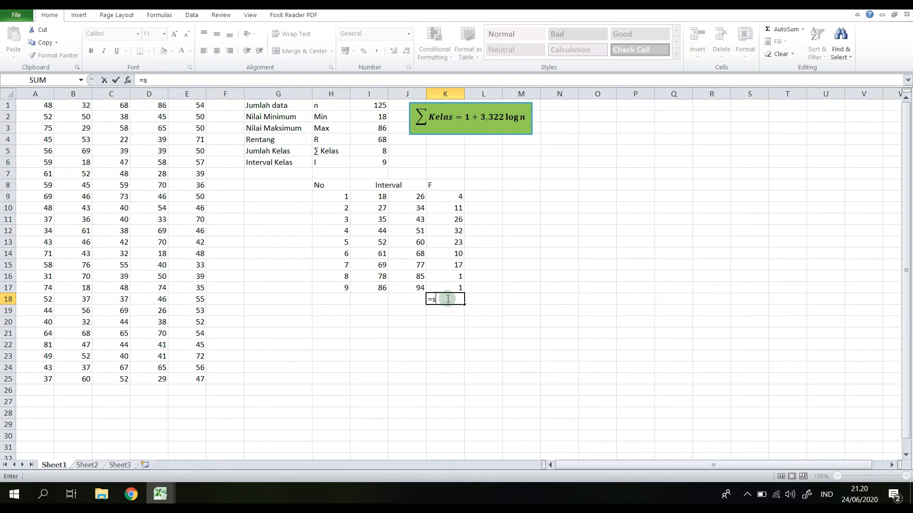
{"action": "type", "text": "um("}
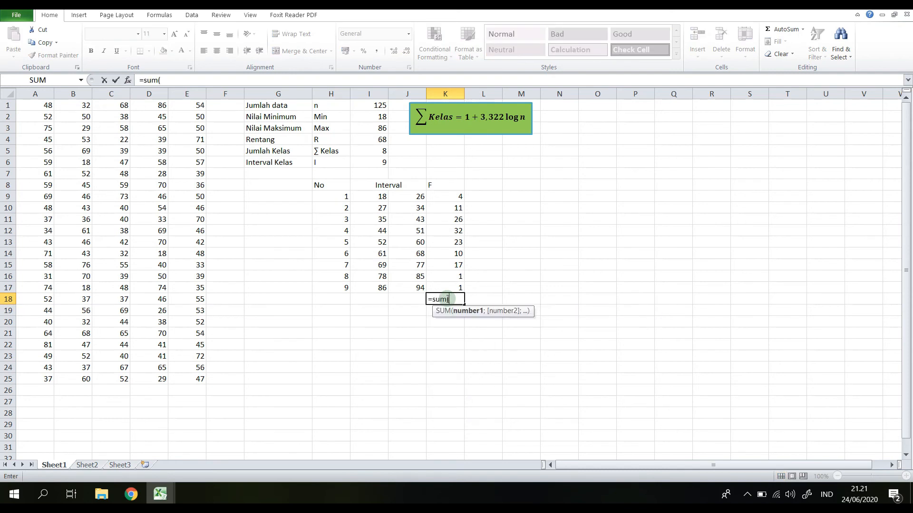
{"action": "left_click_drag", "start_coordinate": [453, 201], "coordinate": [452, 285]}
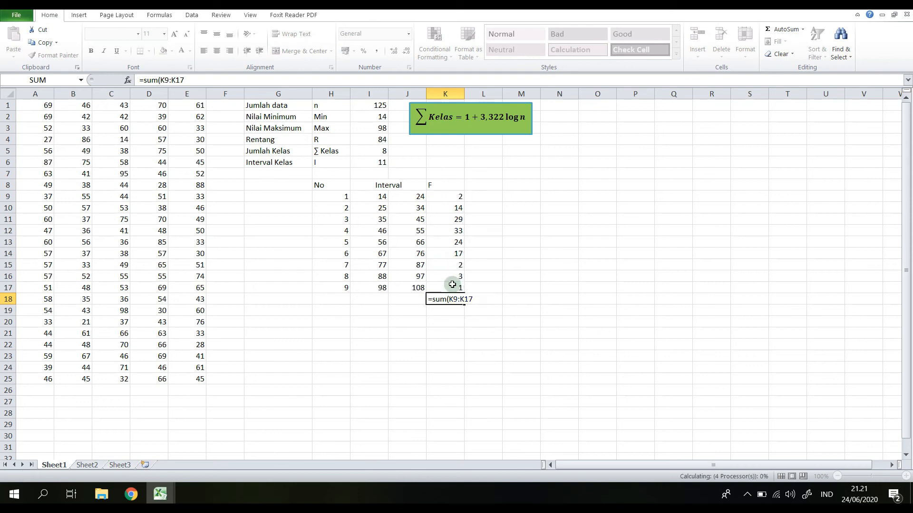
{"action": "key", "text": "Return"}
Apply all borders to the frequency table in H8:K18.
{"action": "left_click_drag", "start_coordinate": [340, 195], "coordinate": [382, 214]}
{"action": "left_click_drag", "start_coordinate": [333, 184], "coordinate": [446, 299]}
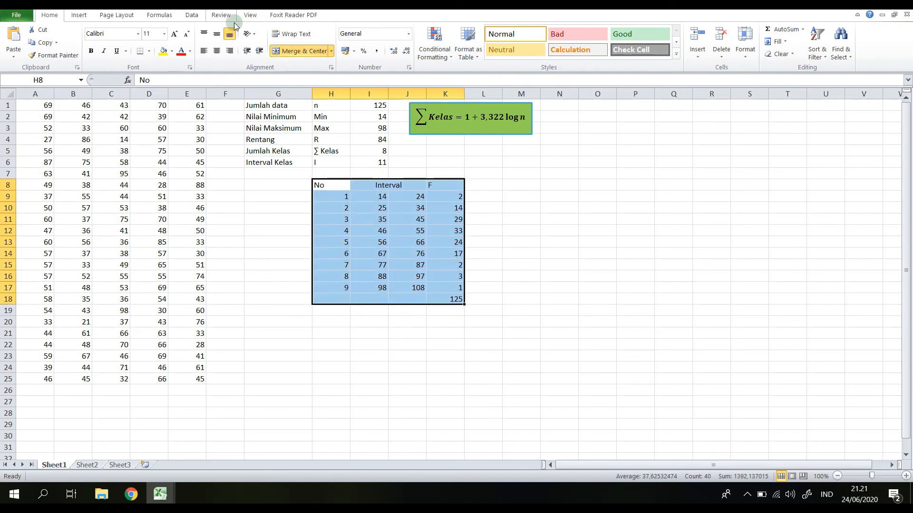
{"action": "left_click", "coordinate": [148, 53]}
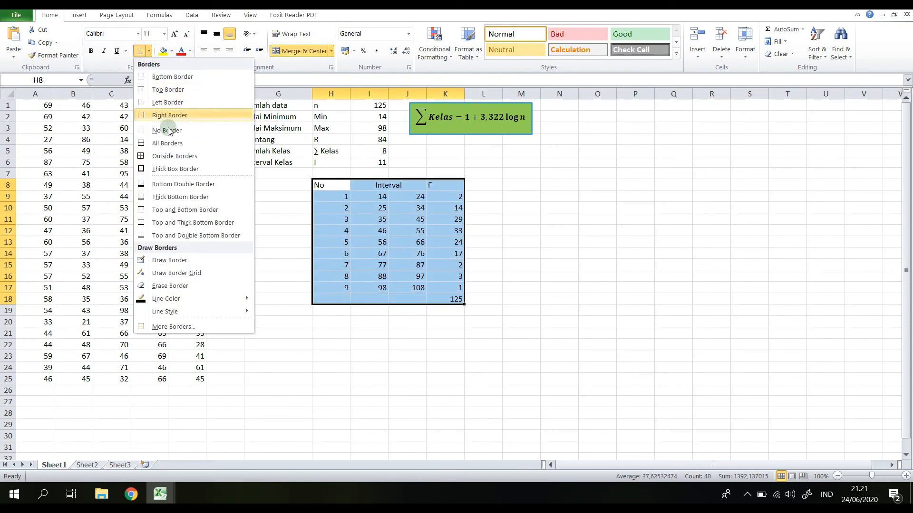
{"action": "left_click", "coordinate": [166, 143]}
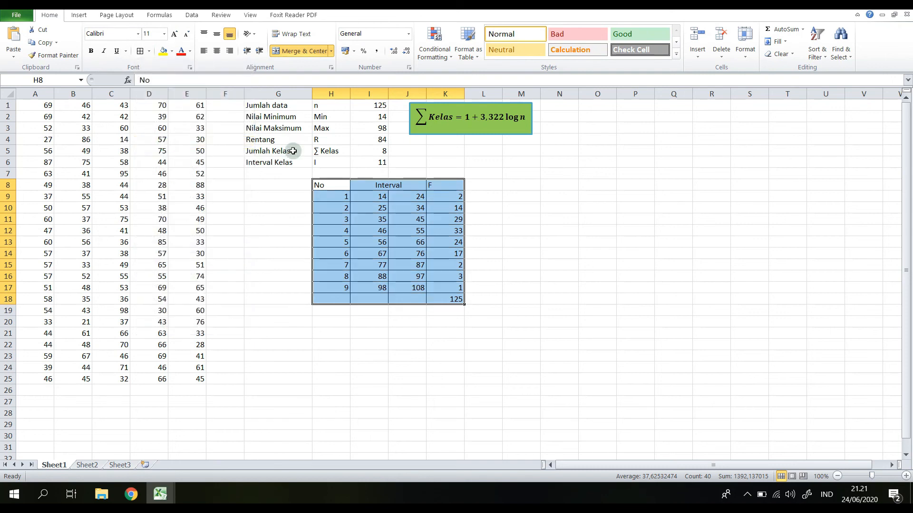
Merge and centre cells H18:J18 and label the total row Jumlah.
{"action": "left_click_drag", "start_coordinate": [333, 300], "coordinate": [402, 300]}
{"action": "left_click", "coordinate": [313, 52]}
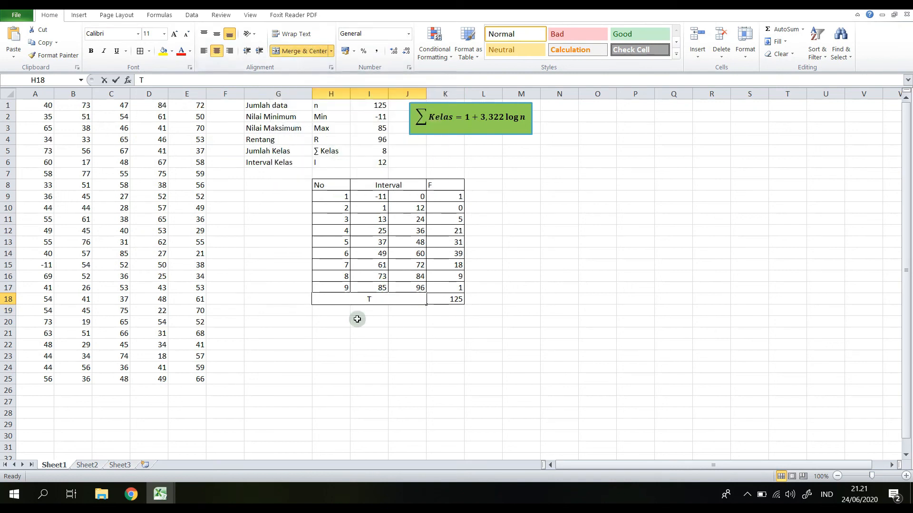
{"action": "type", "text": "T"}
{"action": "type", "text": "Jum"}
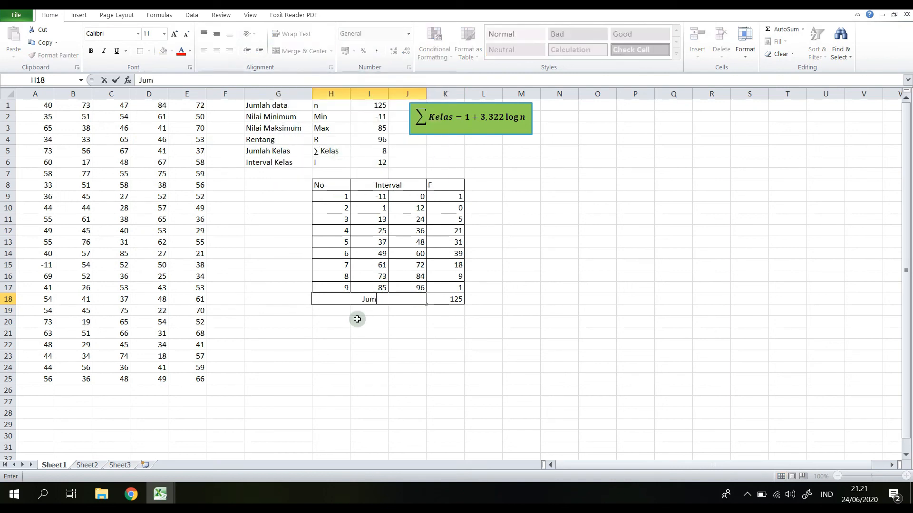
{"action": "type", "text": "lah"}
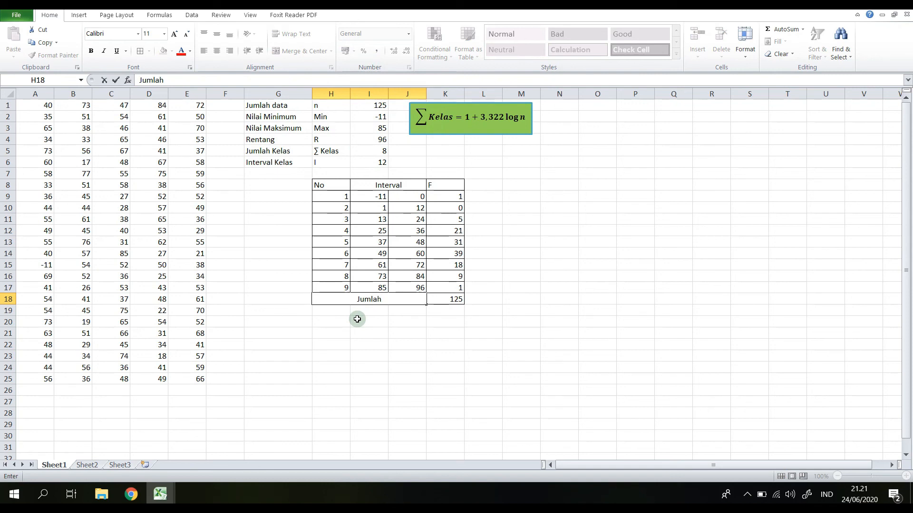
{"action": "left_click", "coordinate": [434, 358]}
Make the table headings No, Interval and F bold and centred, and make the Jumlah label bold.
{"action": "left_click_drag", "start_coordinate": [332, 185], "coordinate": [452, 184]}
{"action": "key", "text": "ctrl+b"}
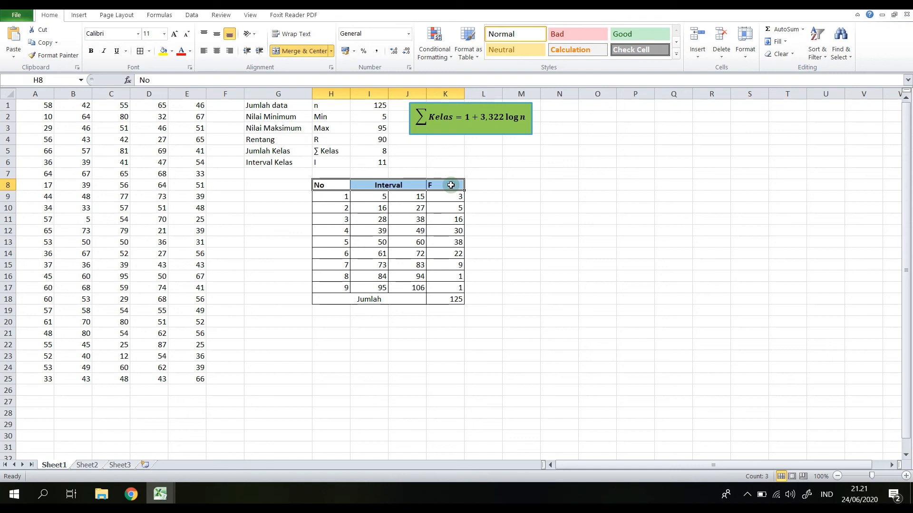
{"action": "left_click", "coordinate": [216, 53]}
{"action": "left_click", "coordinate": [390, 332]}
{"action": "left_click", "coordinate": [367, 298]}
{"action": "key", "text": "ctrl+b"}
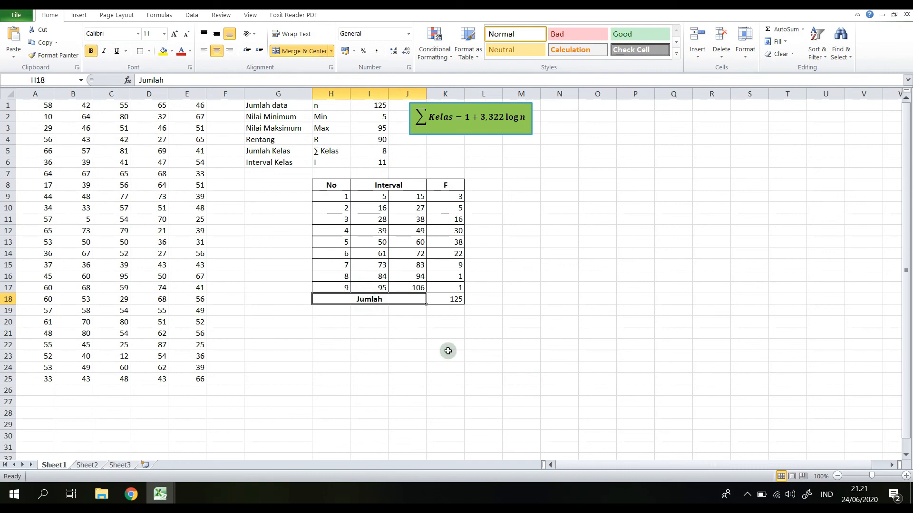
{"action": "left_click", "coordinate": [448, 354]}
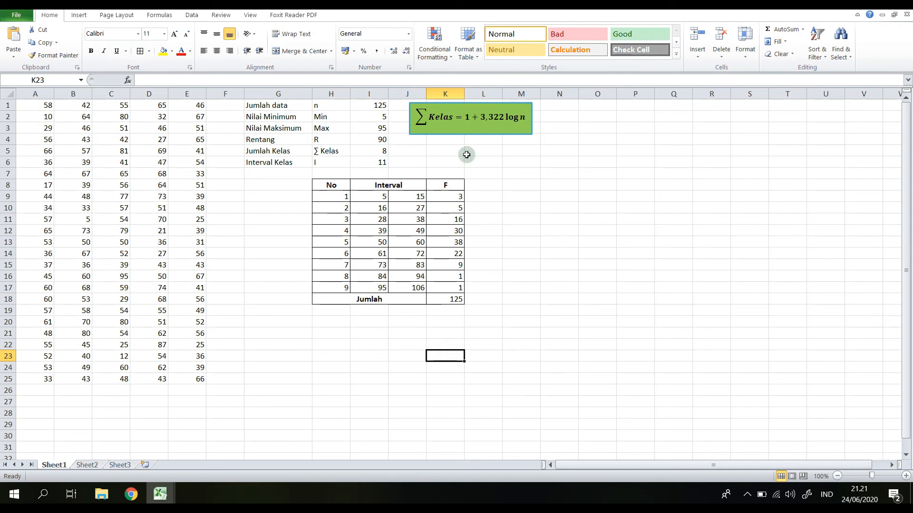
Widen the frequency column K to about one and a half times its width.
{"action": "left_click_drag", "start_coordinate": [464, 95], "coordinate": [485, 98]}
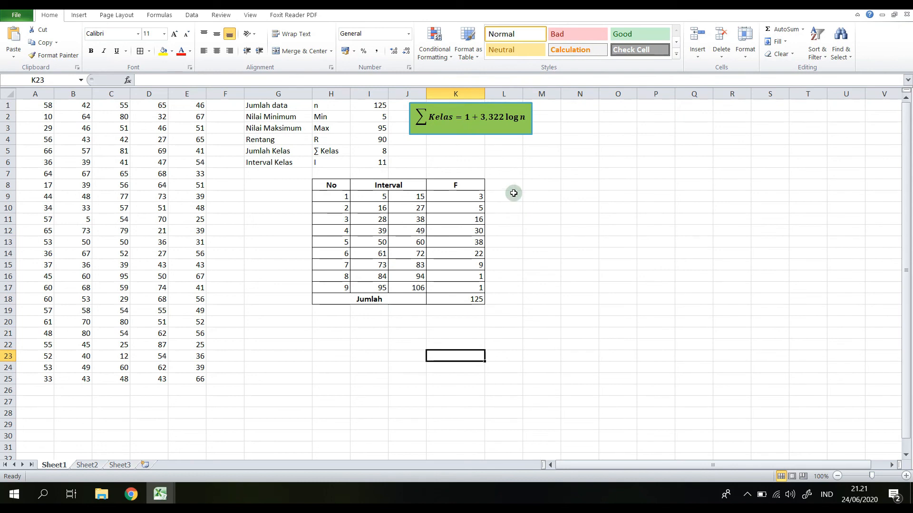
{"action": "left_click_drag", "start_coordinate": [485, 94], "coordinate": [488, 94]}
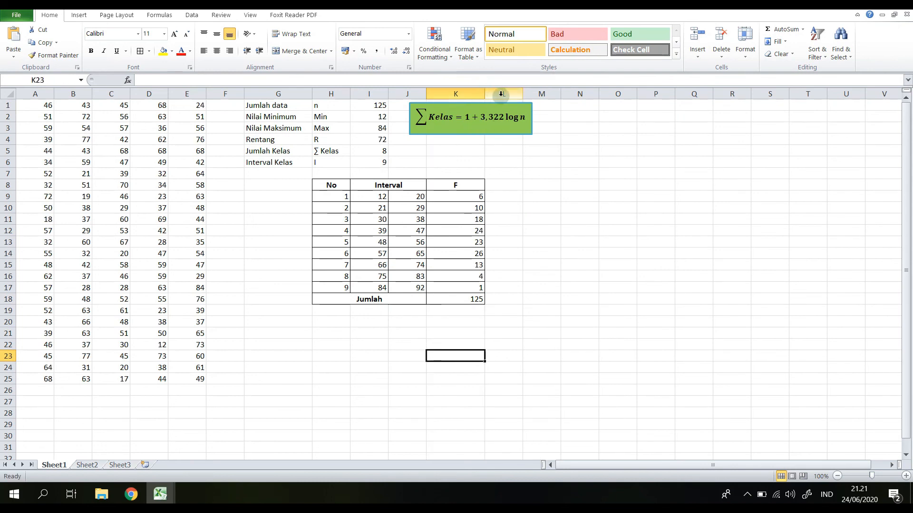
{"action": "left_click", "coordinate": [503, 286]}
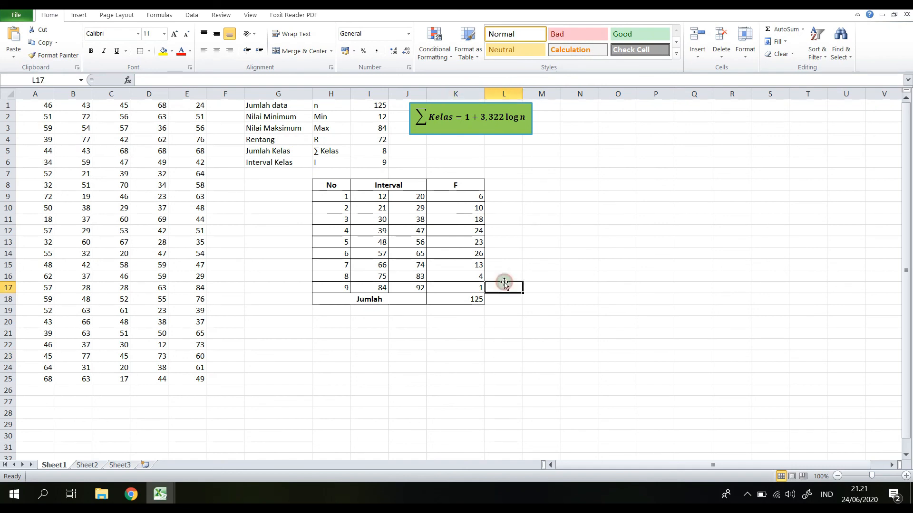
Add green gradient-fill data bars to the frequencies in K9:K17 with conditional formatting.
{"action": "left_click", "coordinate": [455, 196]}
{"action": "left_click_drag", "start_coordinate": [455, 196], "coordinate": [457, 291]}
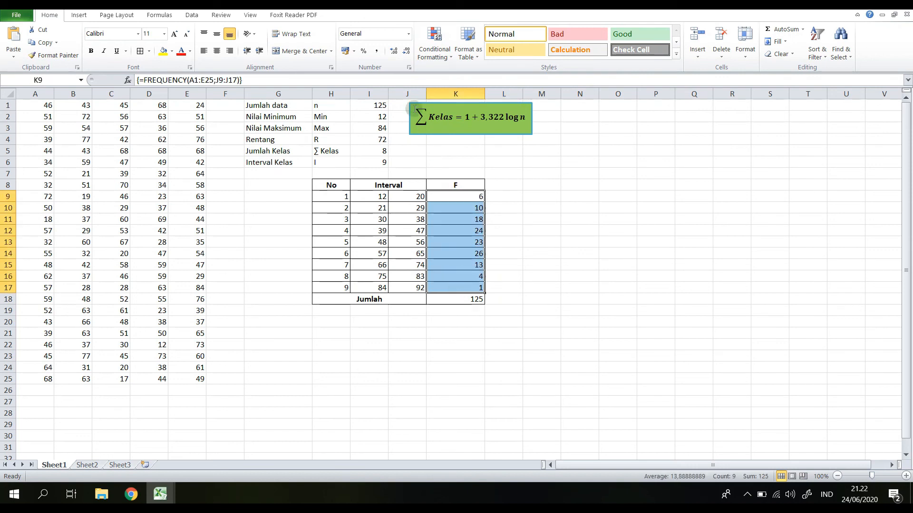
{"action": "left_click", "coordinate": [436, 51]}
{"action": "mouse_move", "coordinate": [491, 131]}
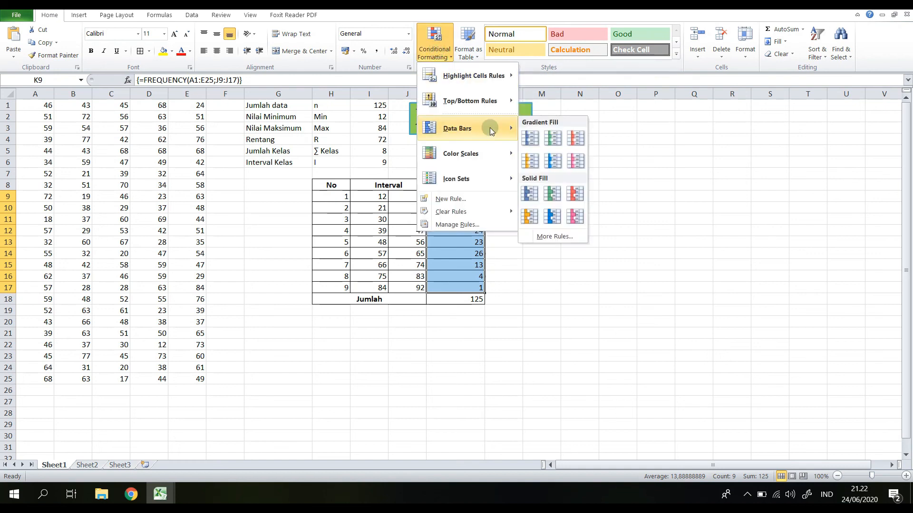
{"action": "left_click", "coordinate": [551, 133]}
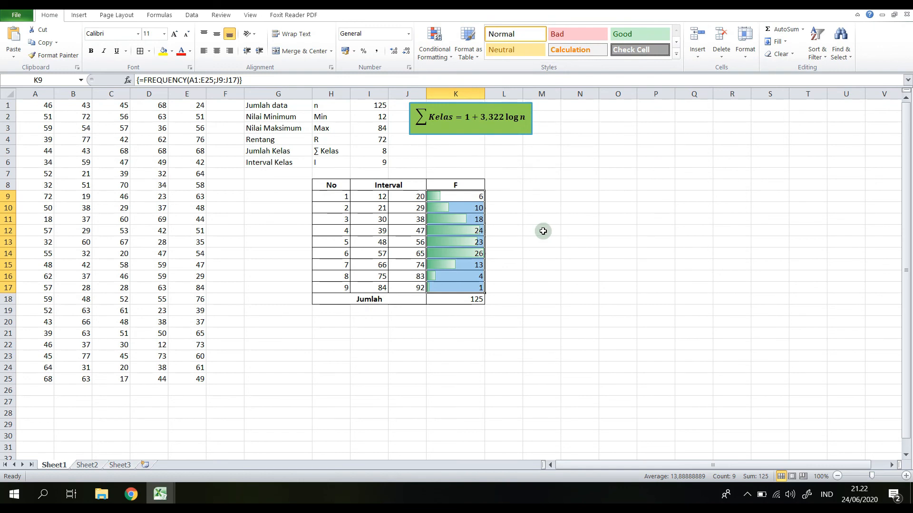
{"action": "left_click", "coordinate": [542, 231]}
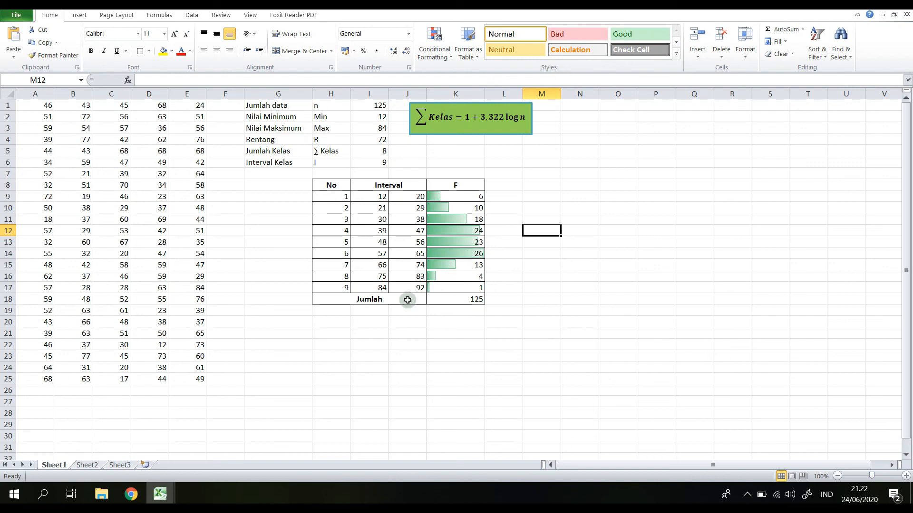
Recalculate the sheet twice to regenerate the random data and refresh the frequency table and data bars.
{"action": "left_click", "coordinate": [403, 370]}
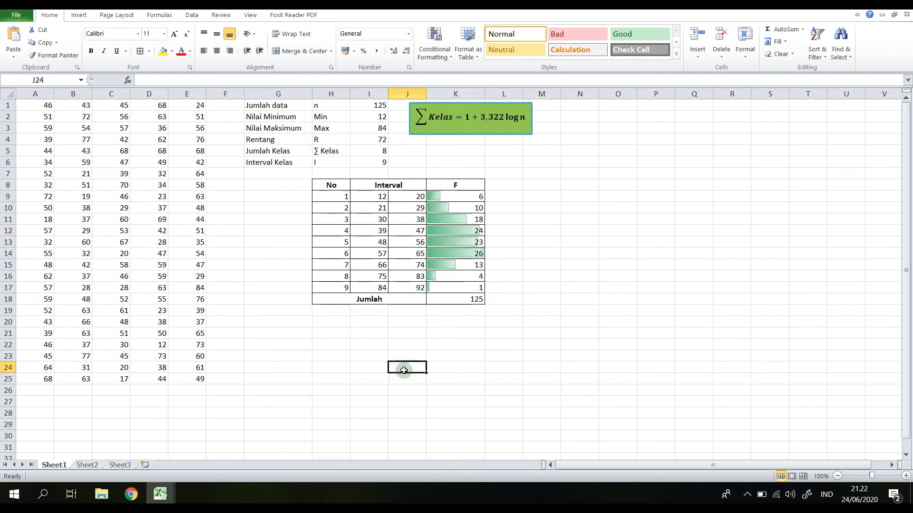
{"action": "key", "text": "F9"}
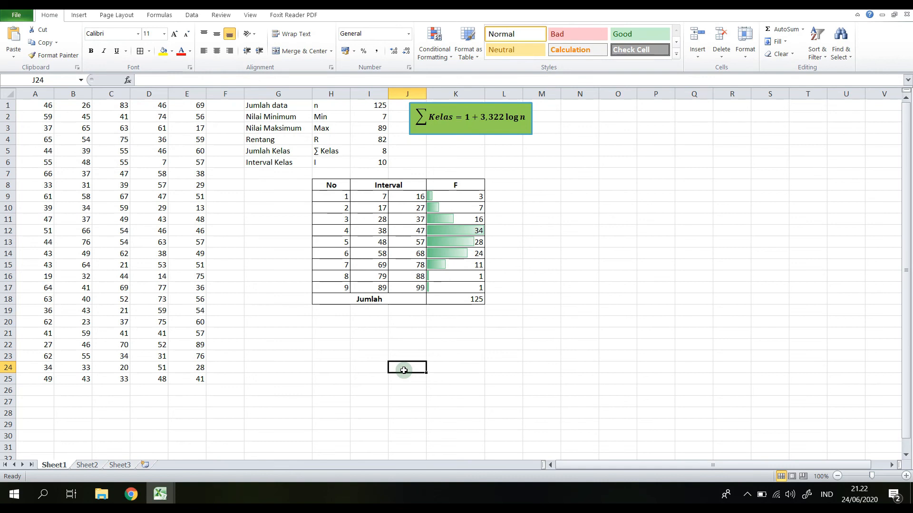
{"action": "key", "text": "F9"}
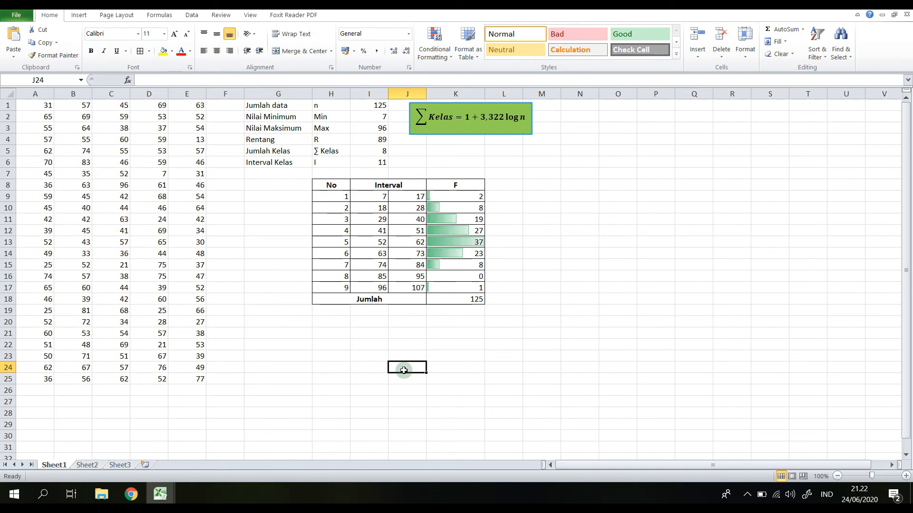